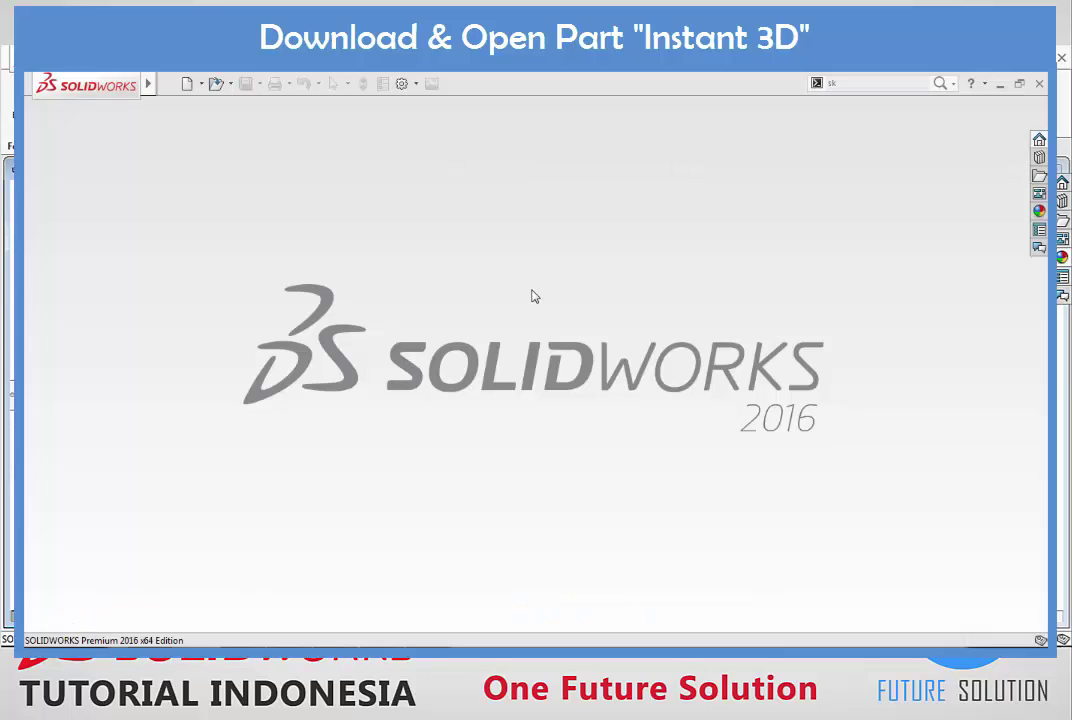
Step: Open Instant 3D.SLDPRT to show the round part and its feature tree
{"action": "left_click", "coordinate": [215, 85]}
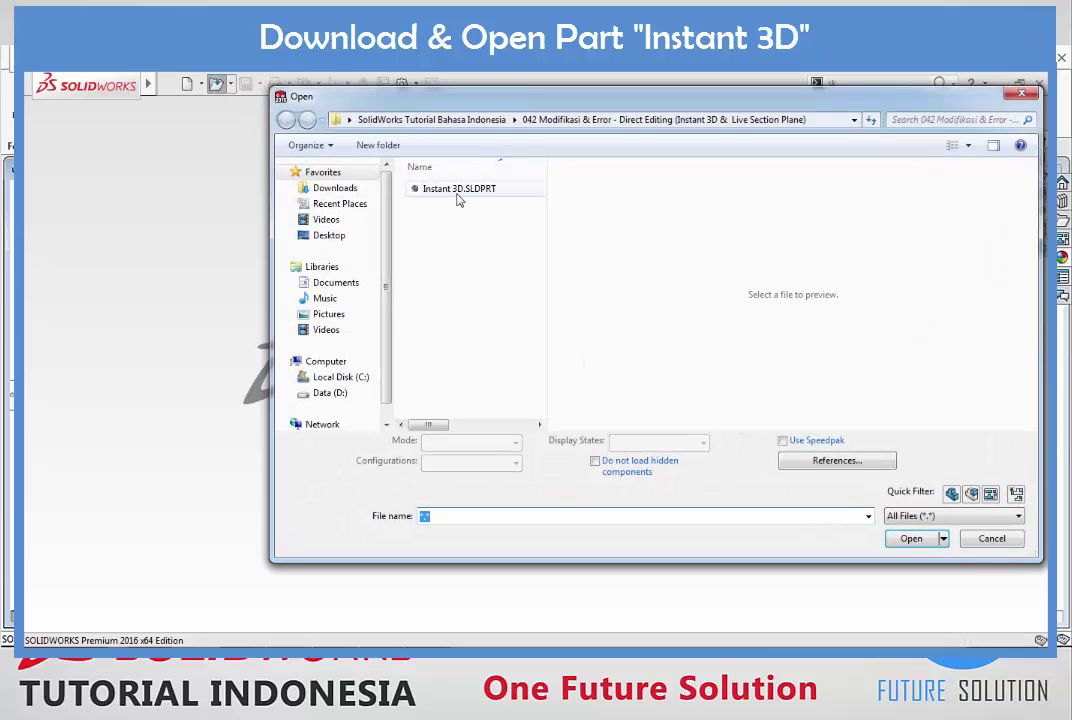
{"action": "left_click", "coordinate": [458, 192]}
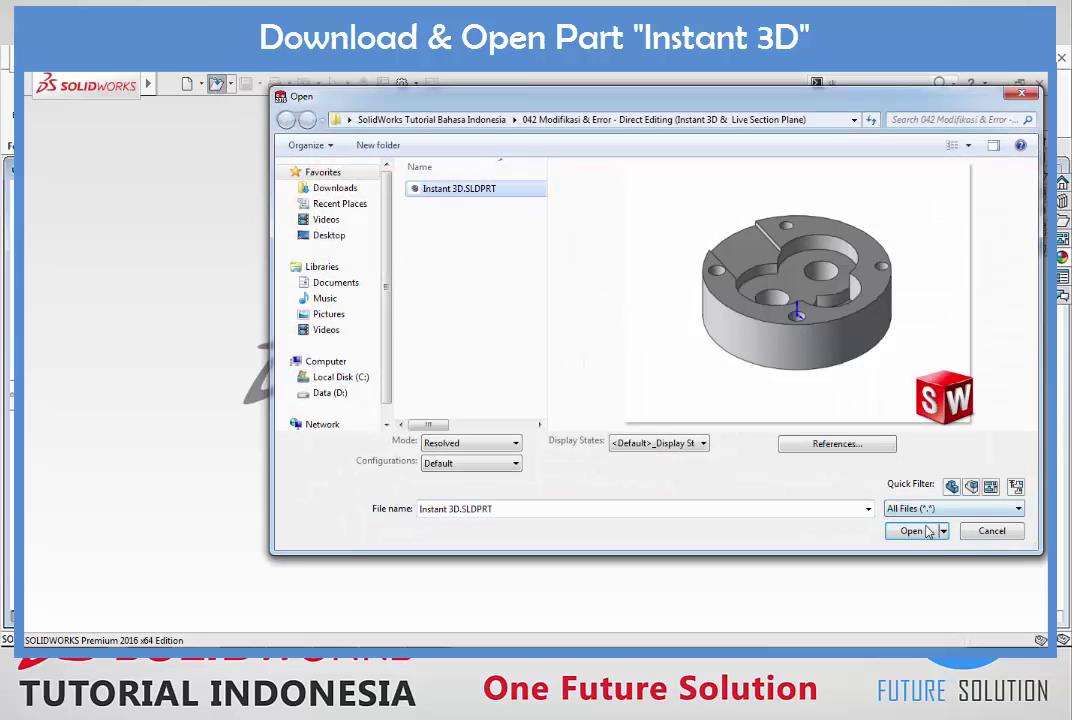
{"action": "left_click", "coordinate": [912, 531]}
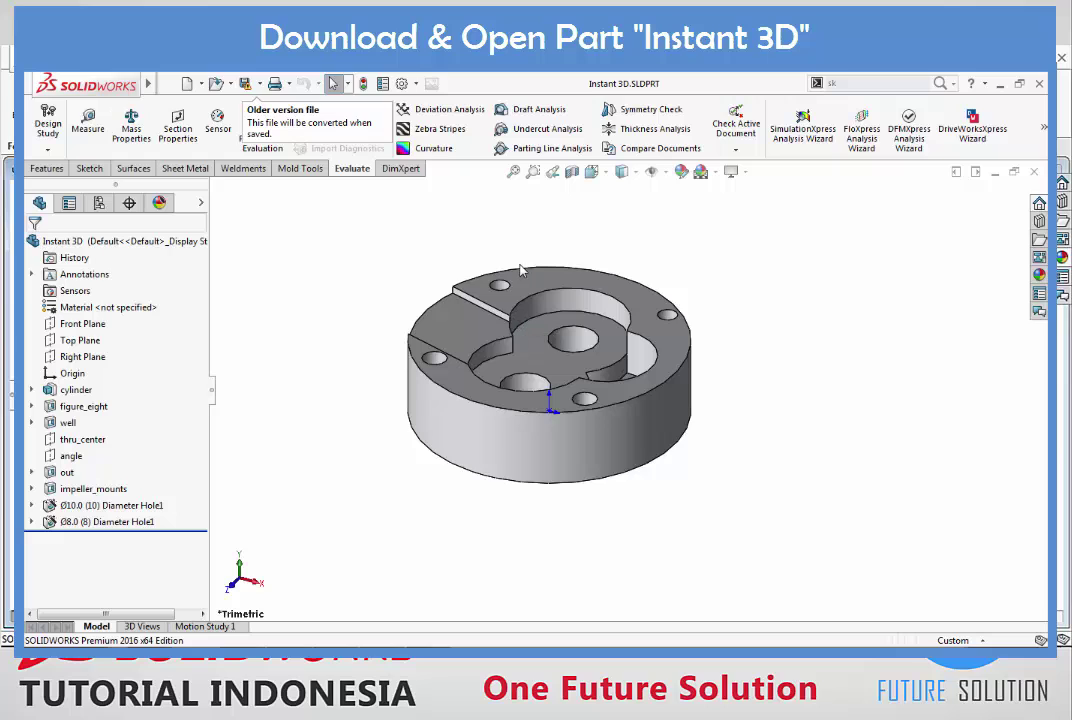
{"action": "scroll", "coordinate": [520, 270], "scroll_direction": "down", "scroll_amount": 2}
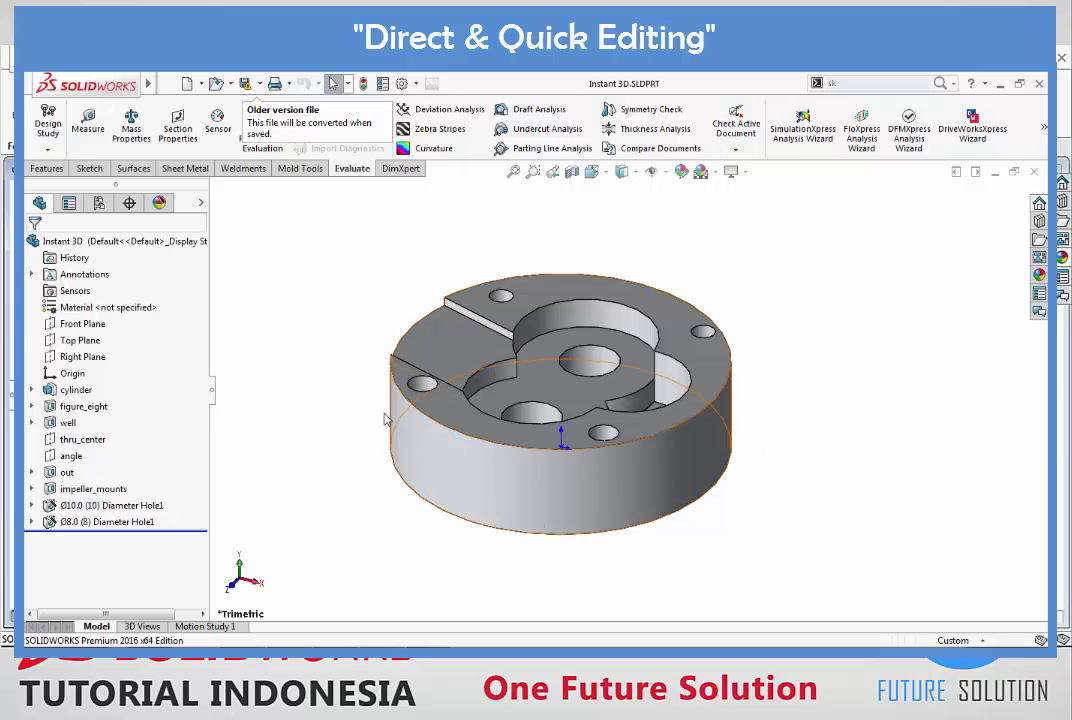
{"action": "left_click", "coordinate": [452, 342]}
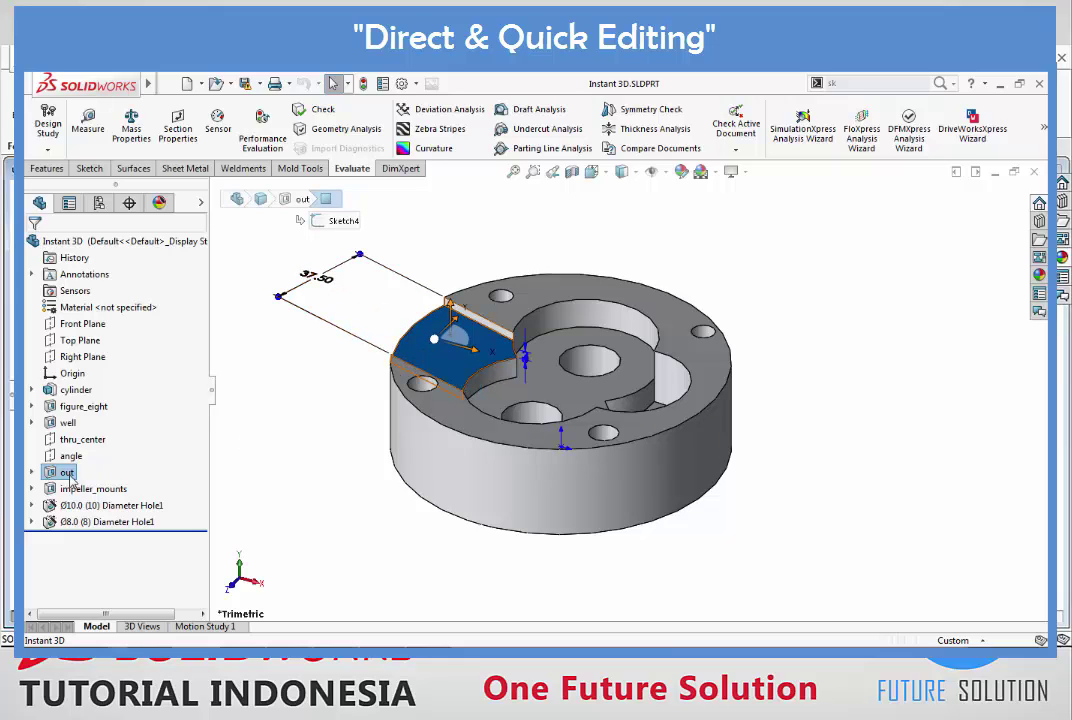
{"action": "right_click", "coordinate": [72, 480]}
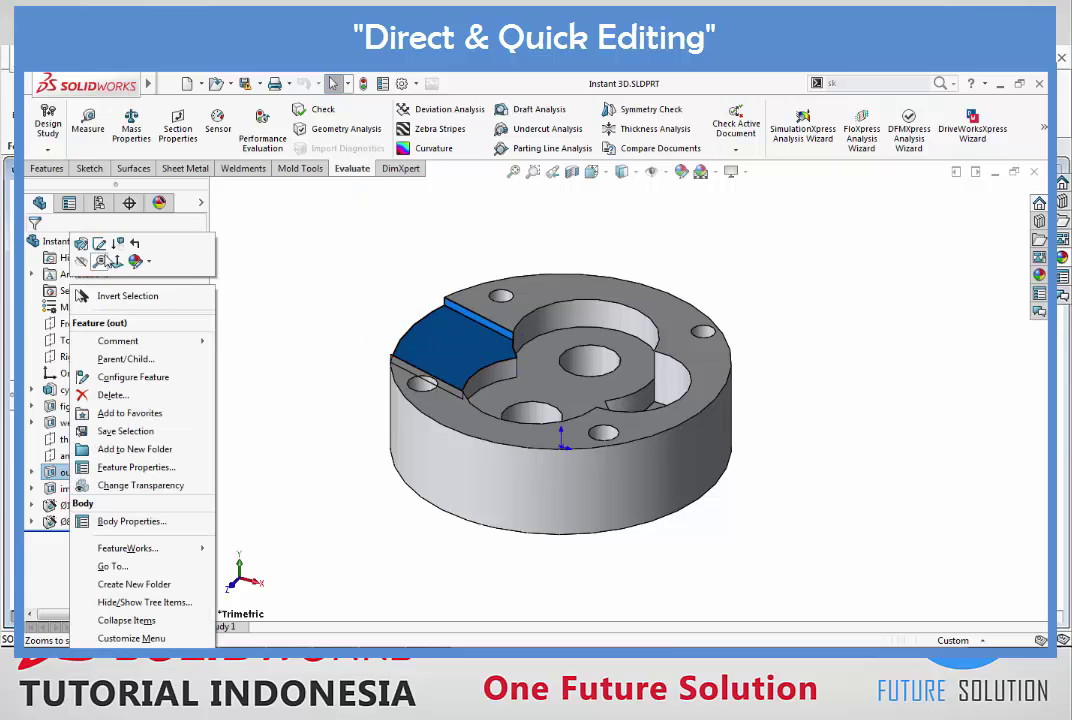
{"action": "left_click", "coordinate": [99, 243]}
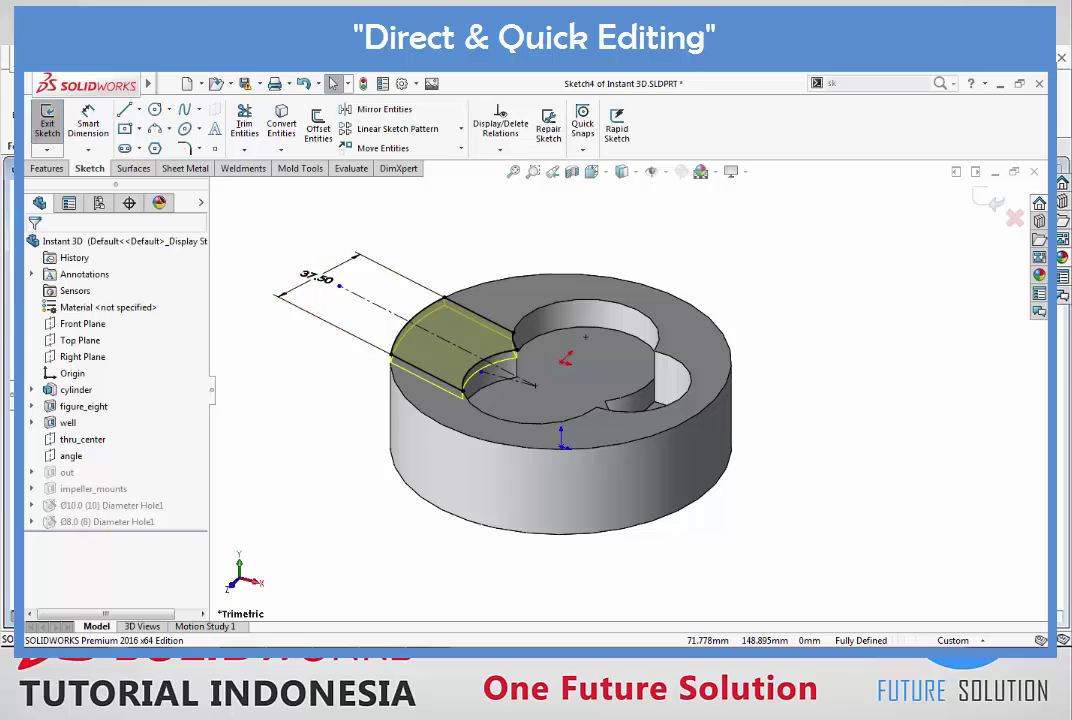
{"action": "left_click", "coordinate": [992, 200]}
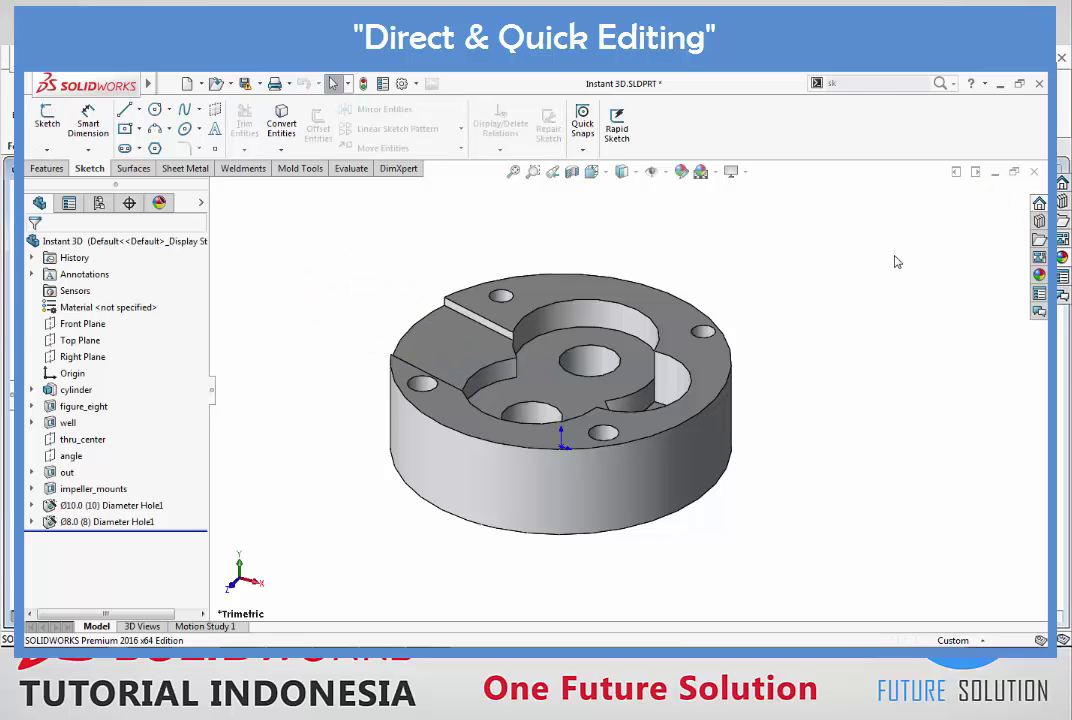
Step: Change the out cut's 37.50 width to 40 mm and rebuild the part
{"action": "left_click", "coordinate": [456, 346]}
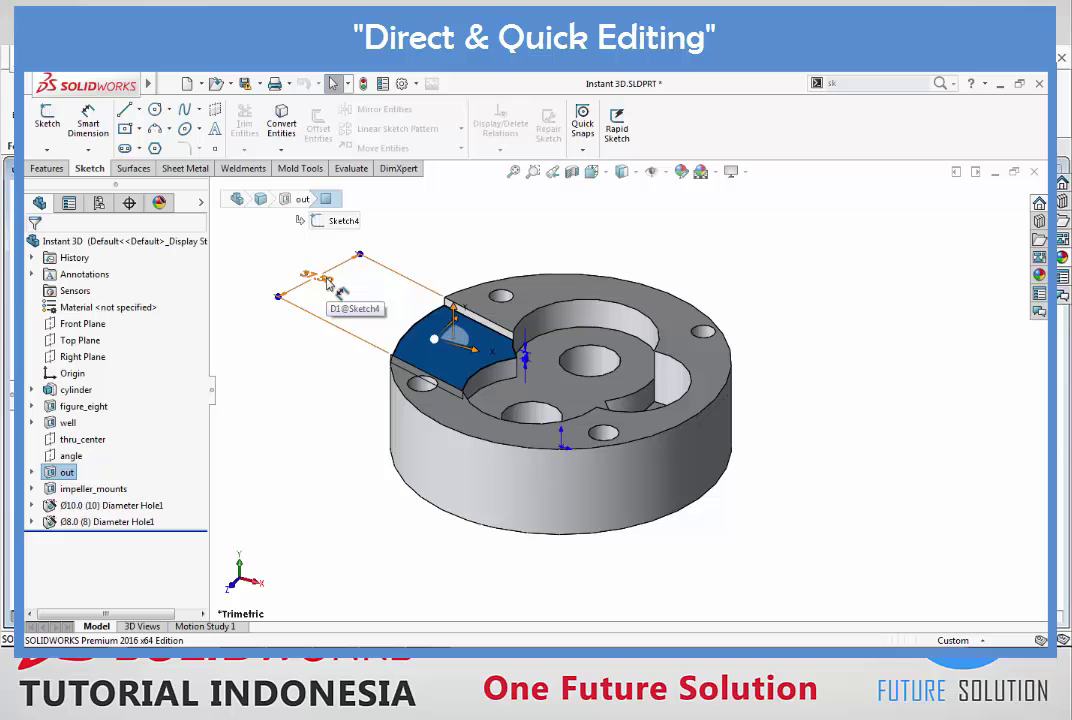
{"action": "scroll", "coordinate": [330, 285], "scroll_direction": "down", "scroll_amount": 2}
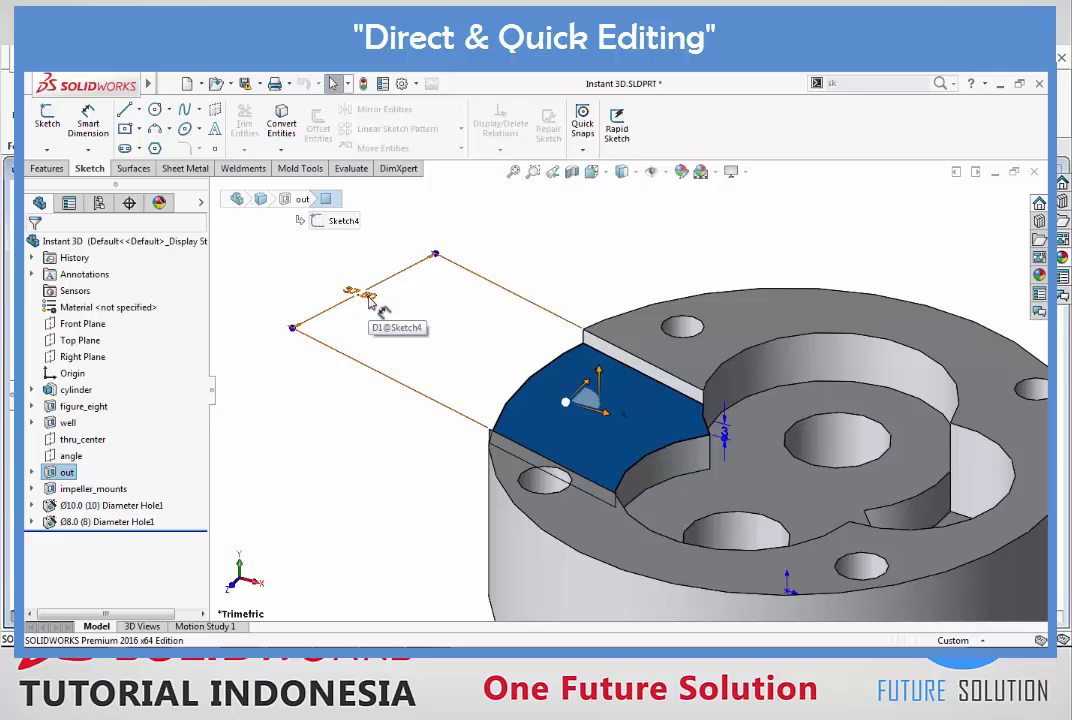
{"action": "double_click", "coordinate": [365, 294]}
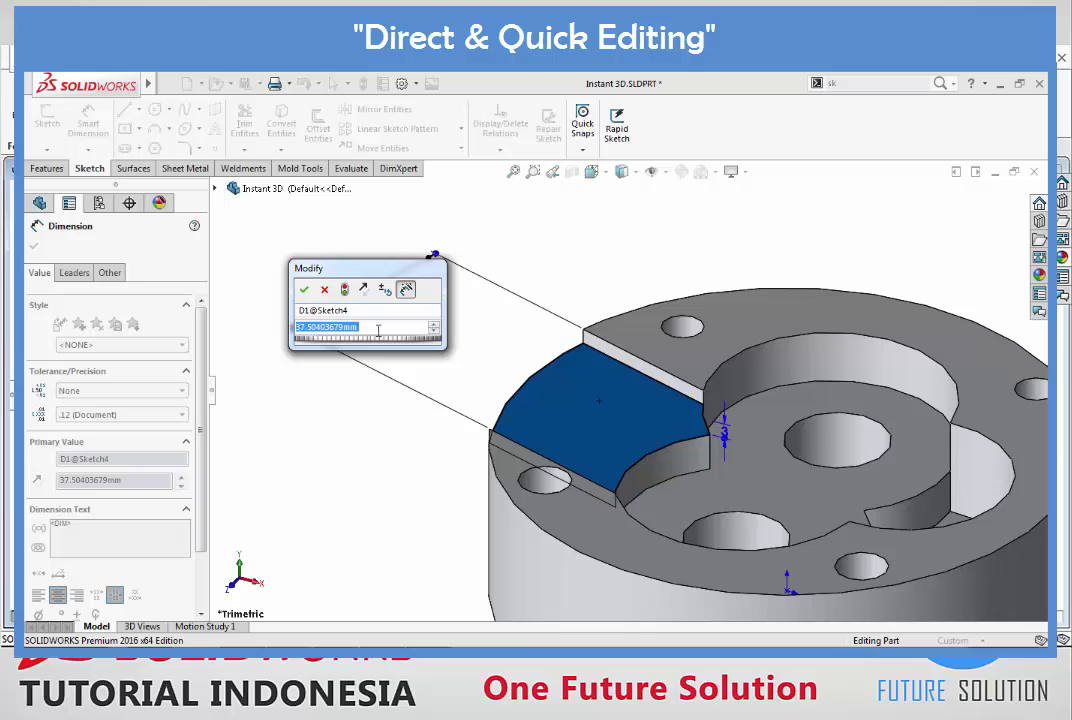
{"action": "type", "text": "40"}
{"action": "key", "text": "Return"}
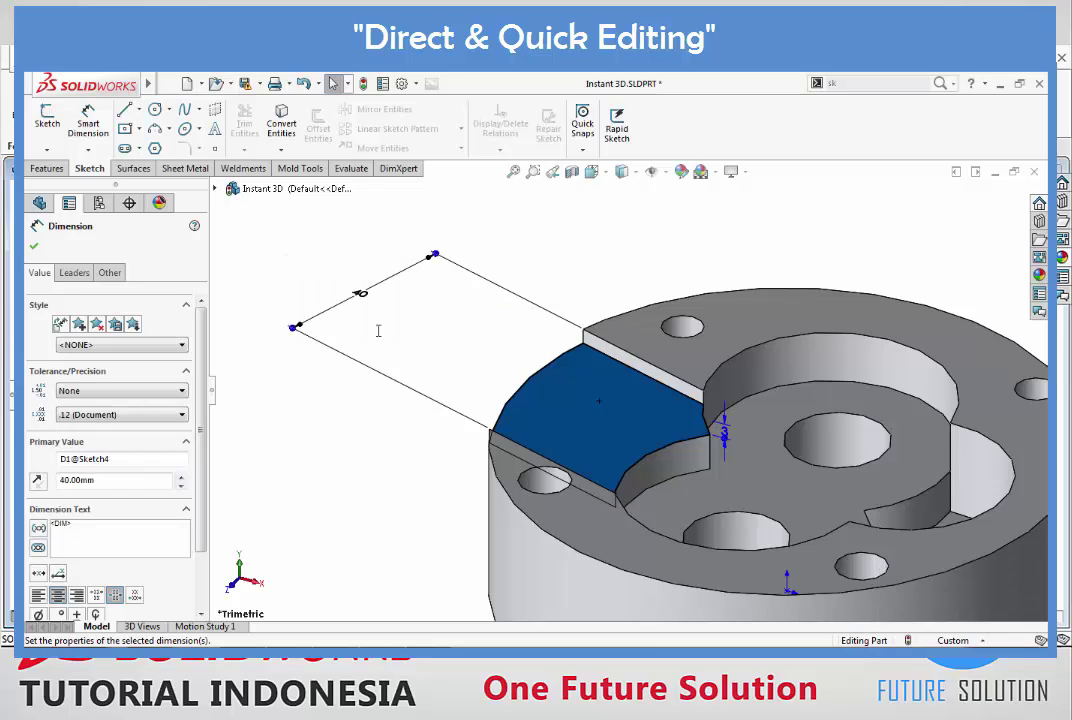
{"action": "scroll", "coordinate": [630, 395], "scroll_direction": "up", "scroll_amount": 2}
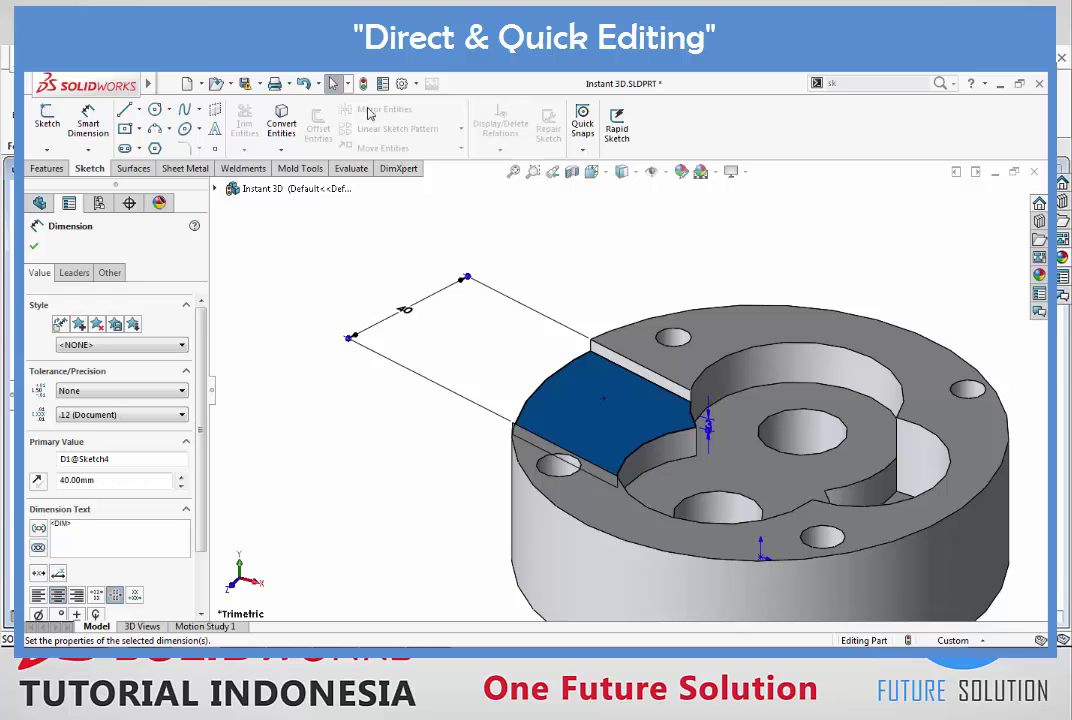
{"action": "key", "text": "ctrl+b"}
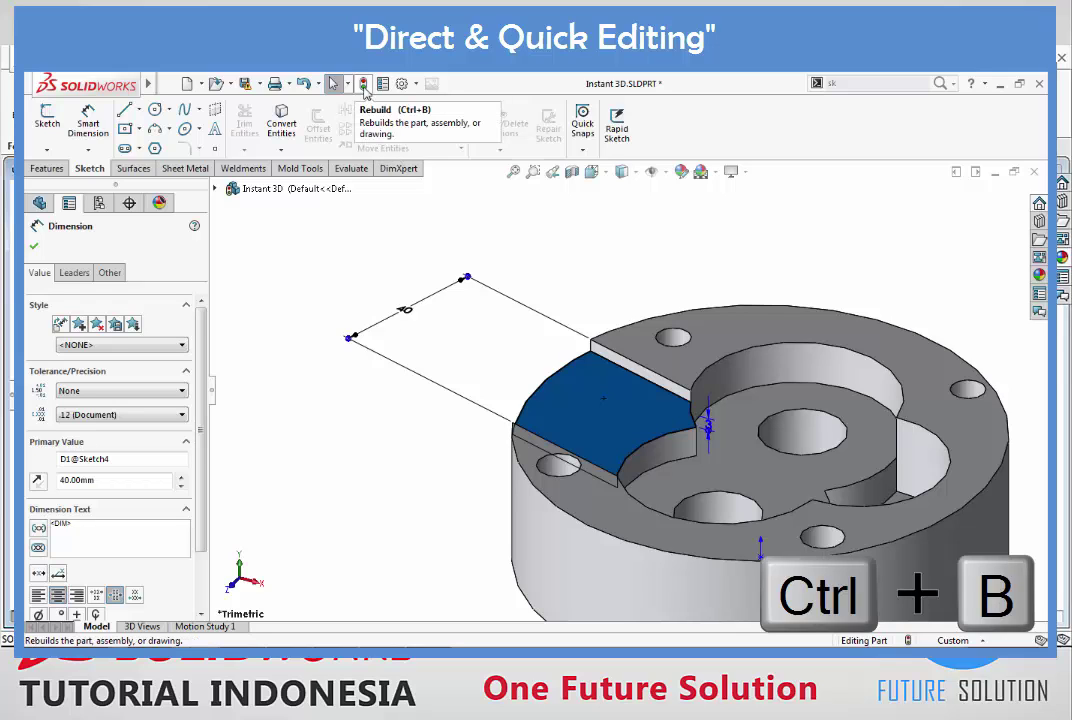
{"action": "left_click", "coordinate": [363, 84]}
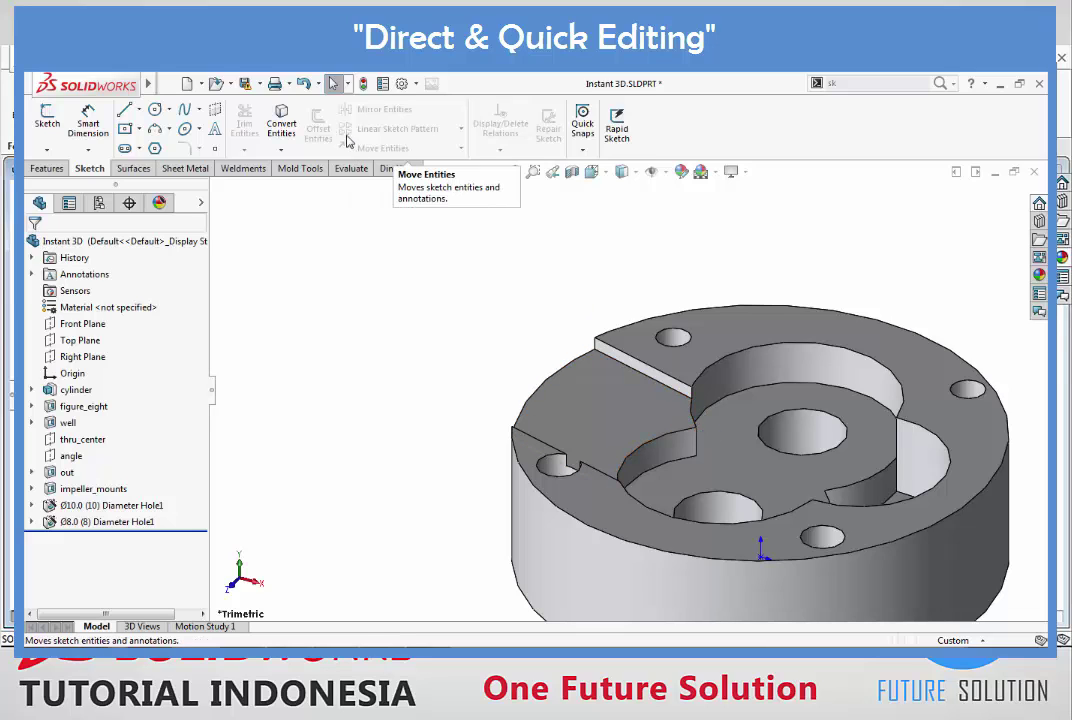
Step: Undo the 40 mm width change, fit the view, and reselect the out cut's face
{"action": "left_click", "coordinate": [305, 85]}
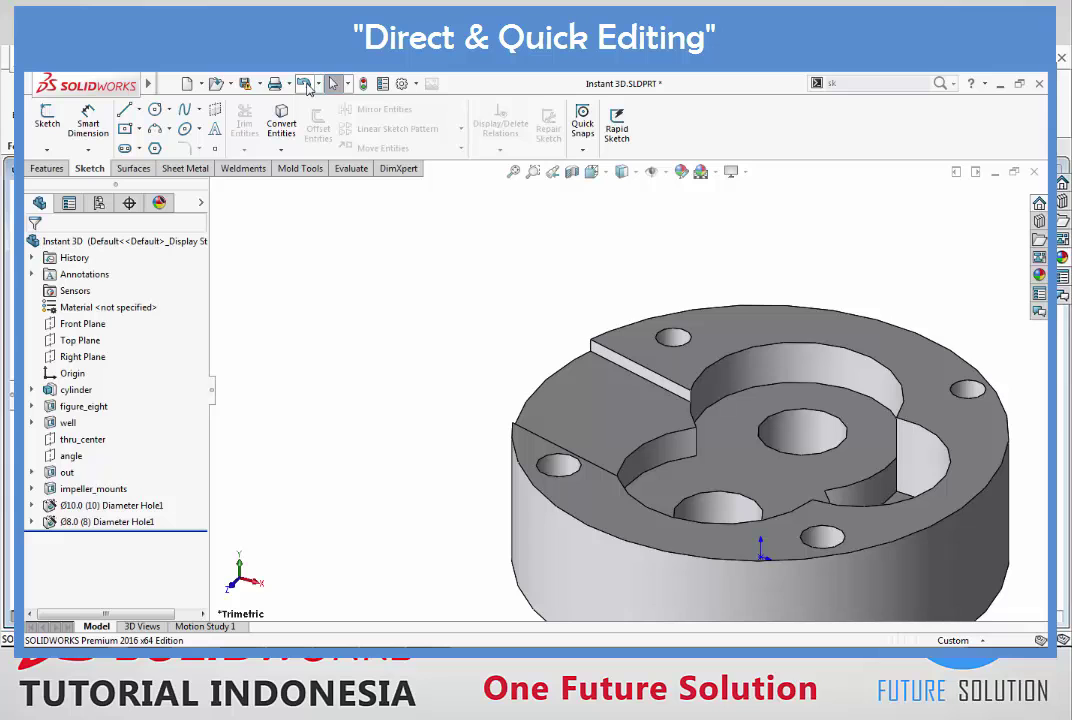
{"action": "key", "text": "f"}
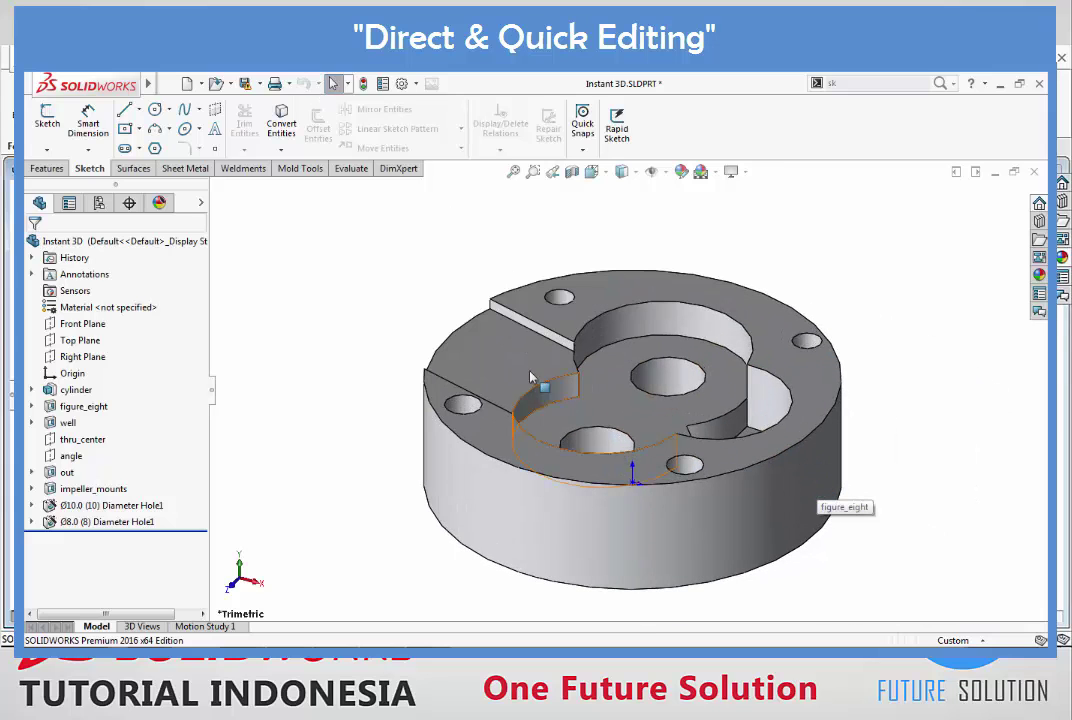
{"action": "left_click", "coordinate": [481, 357]}
{"action": "right_click", "coordinate": [481, 357]}
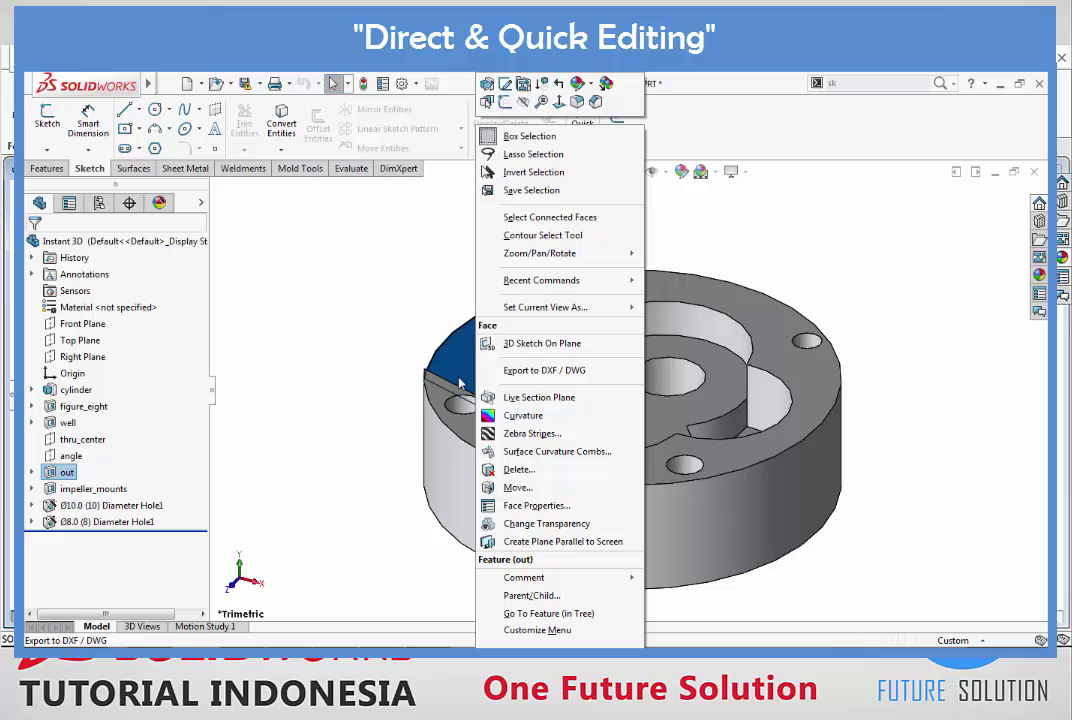
{"action": "left_click", "coordinate": [298, 355]}
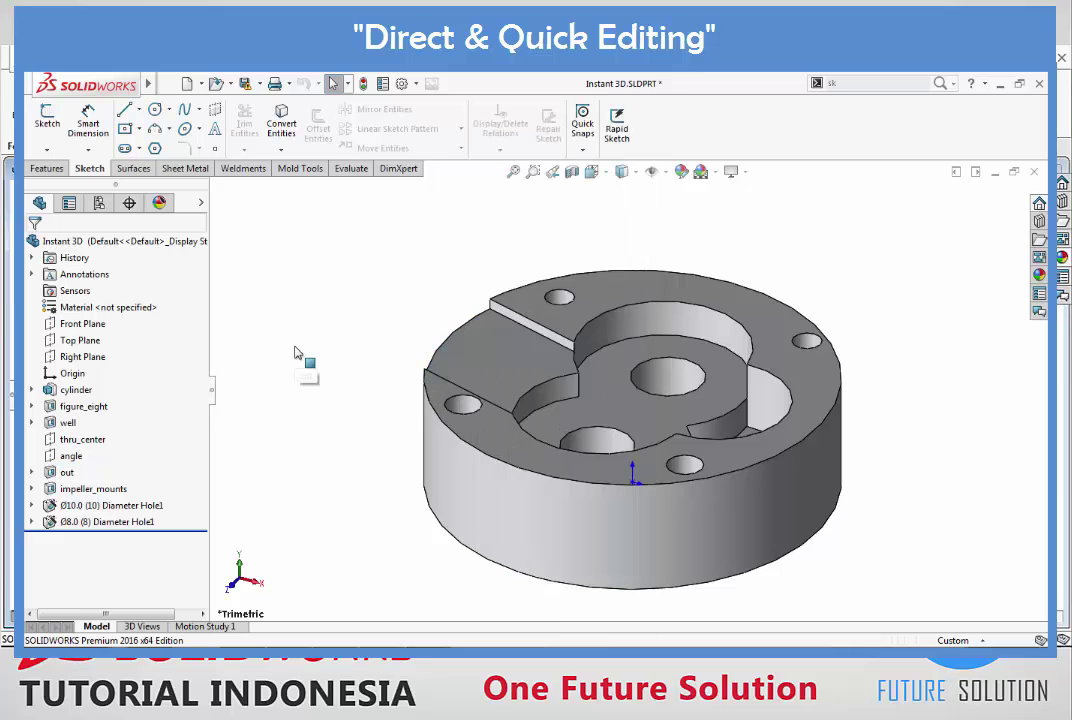
{"action": "left_click", "coordinate": [481, 355]}
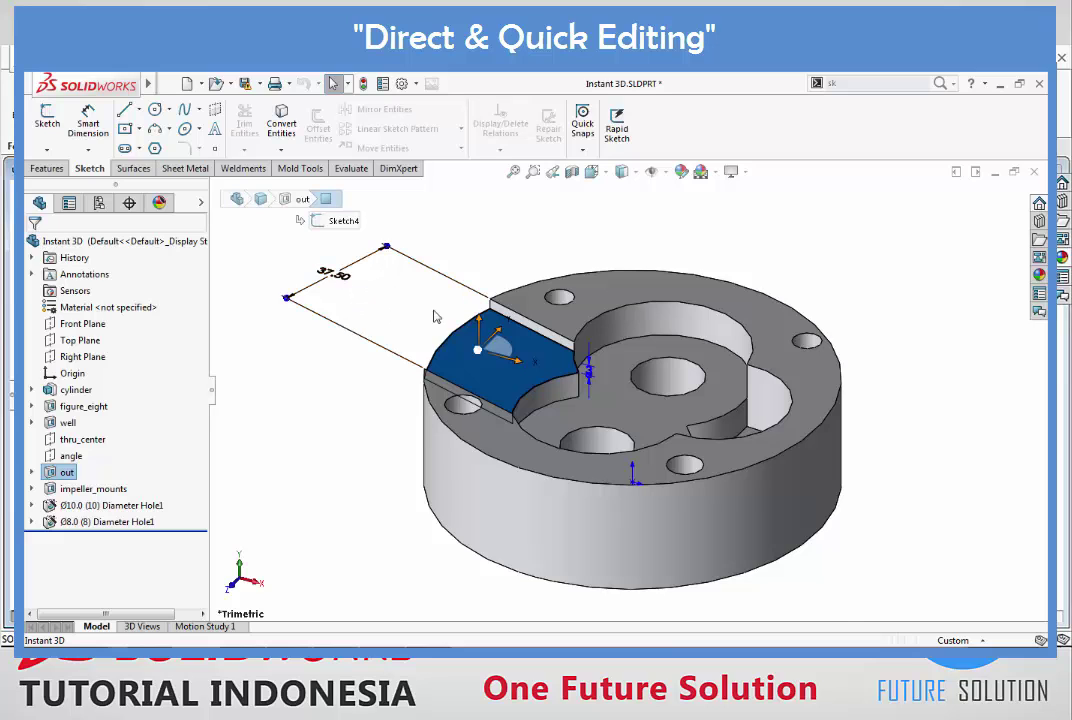
{"action": "scroll", "coordinate": [440, 308], "scroll_direction": "down", "scroll_amount": 2}
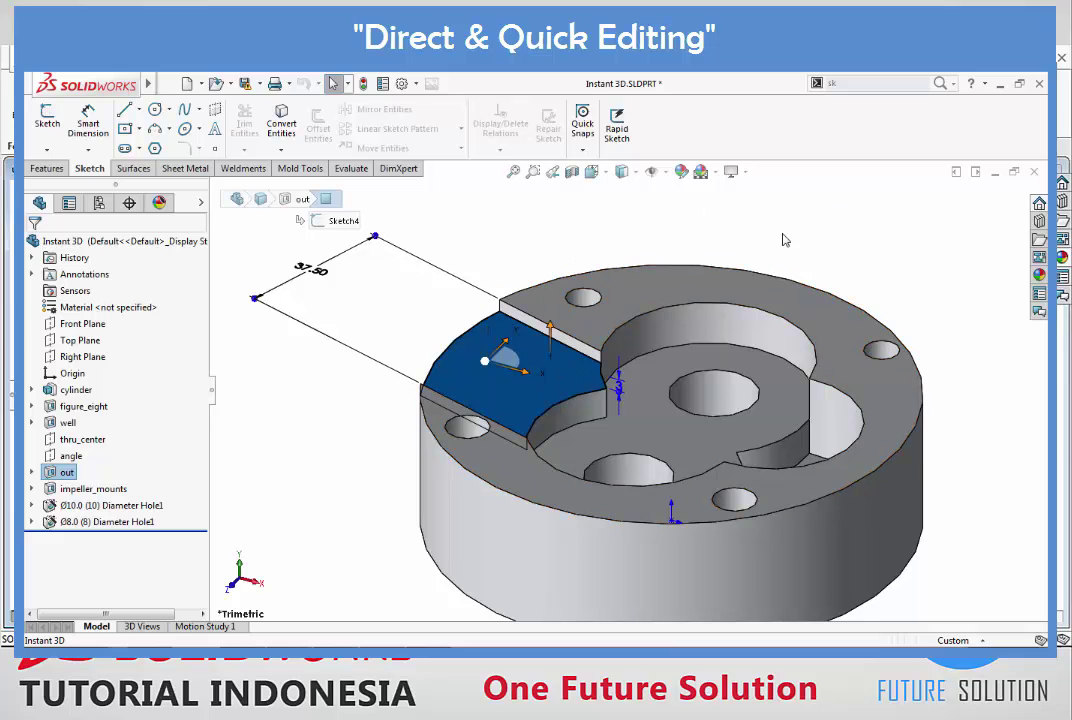
Step: Orbit and zoom the part, then bring up the Features commands on the CommandManager
{"action": "middle_click_drag", "start_coordinate": [785, 240], "coordinate": [644, 411]}
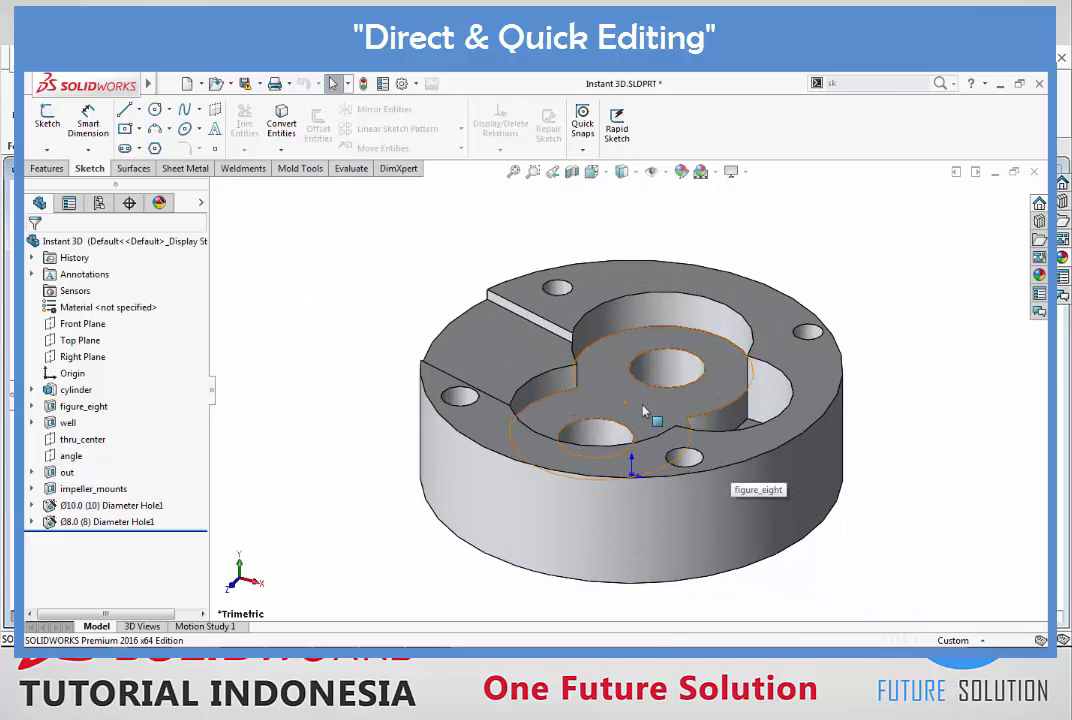
{"action": "scroll", "coordinate": [644, 411], "scroll_direction": "down", "scroll_amount": 2}
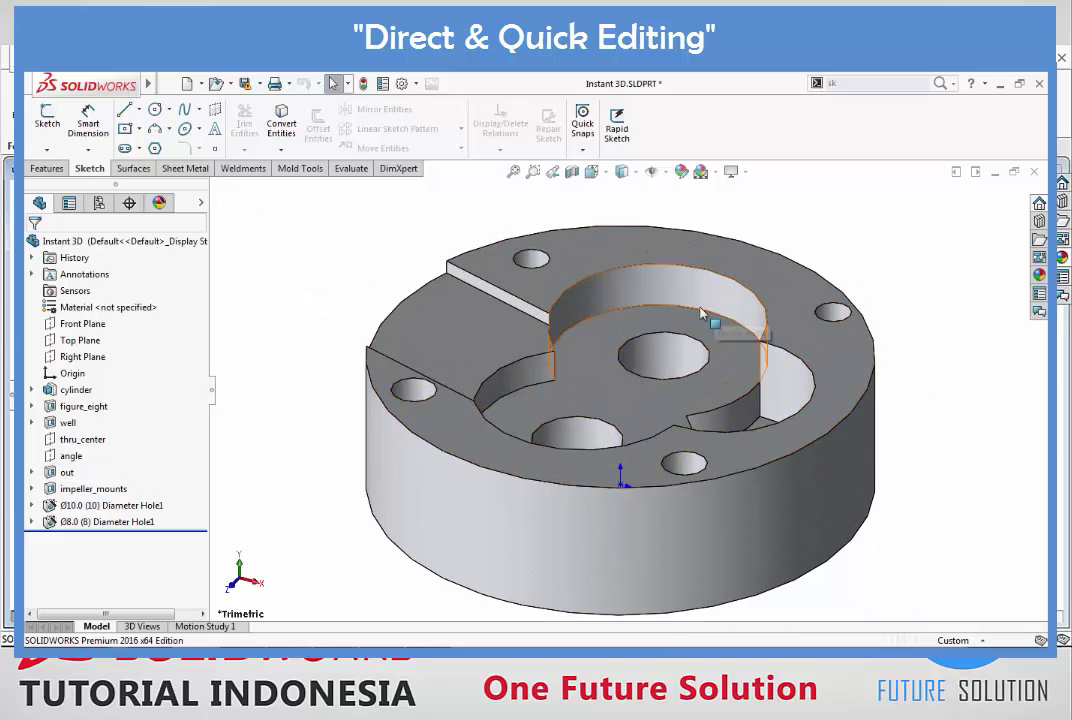
{"action": "left_click", "coordinate": [65, 172]}
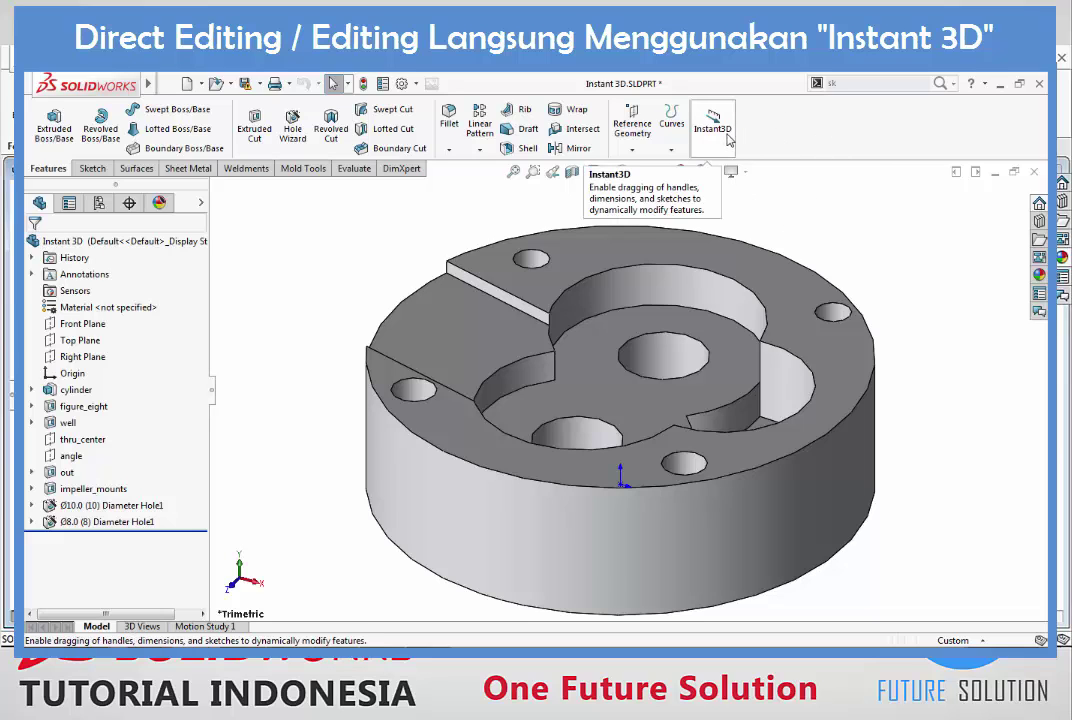
Step: Select the figure_eight well and toggle Instant3D off on the Features tab
{"action": "left_click", "coordinate": [600, 376]}
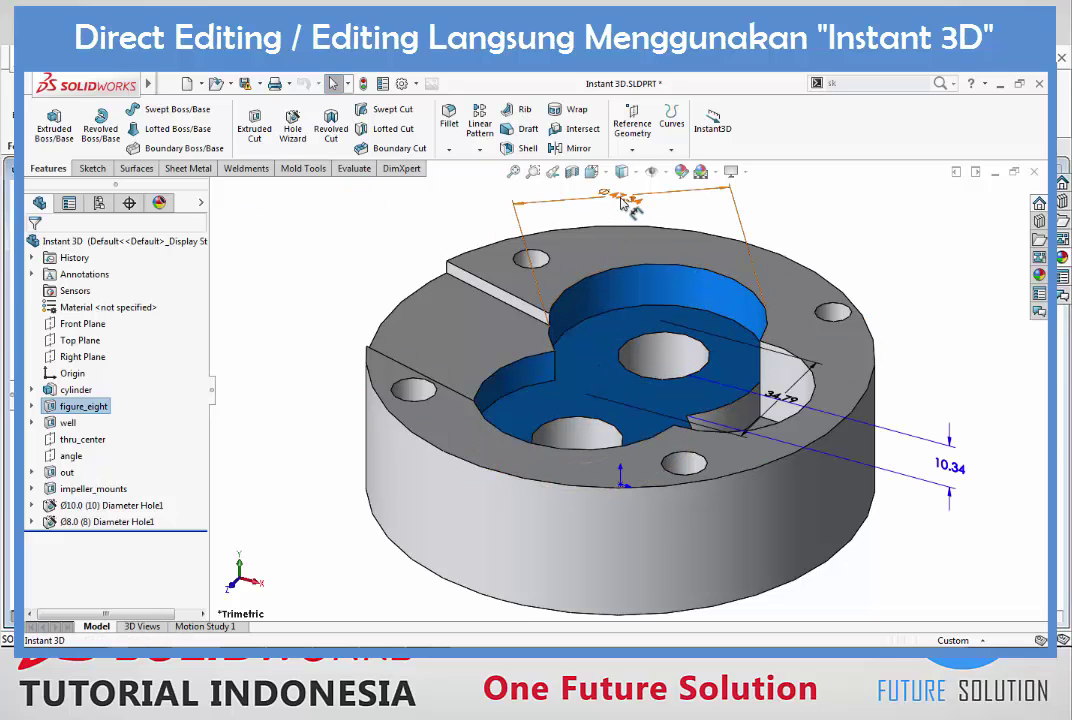
{"action": "left_click", "coordinate": [909, 263]}
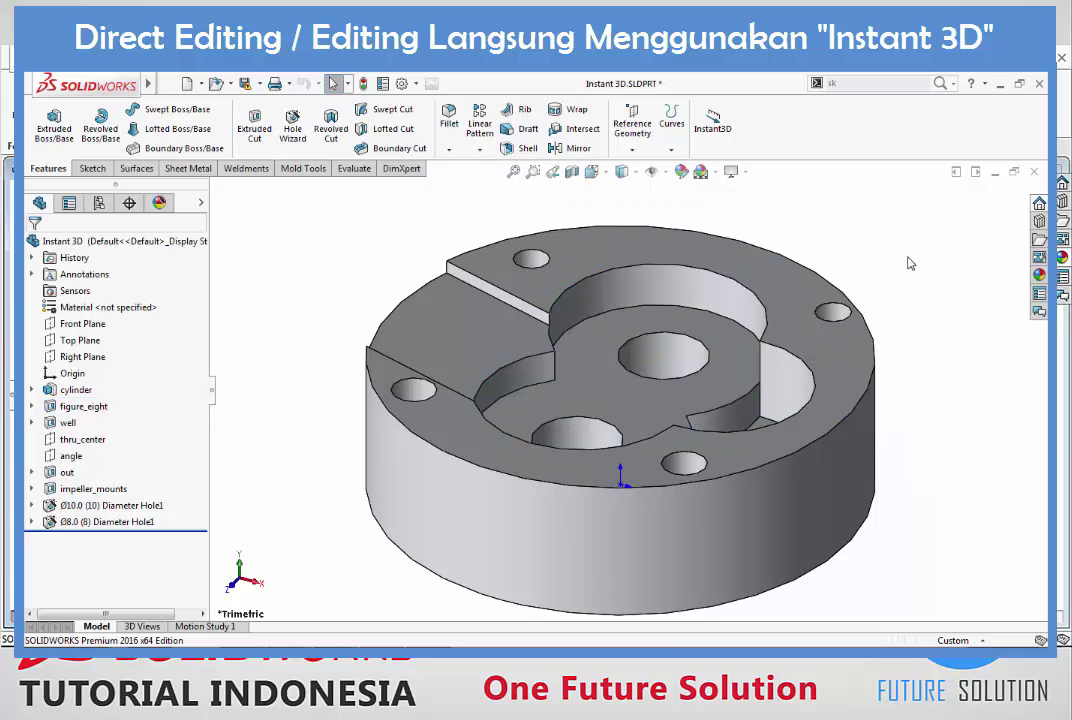
{"action": "left_click", "coordinate": [714, 149]}
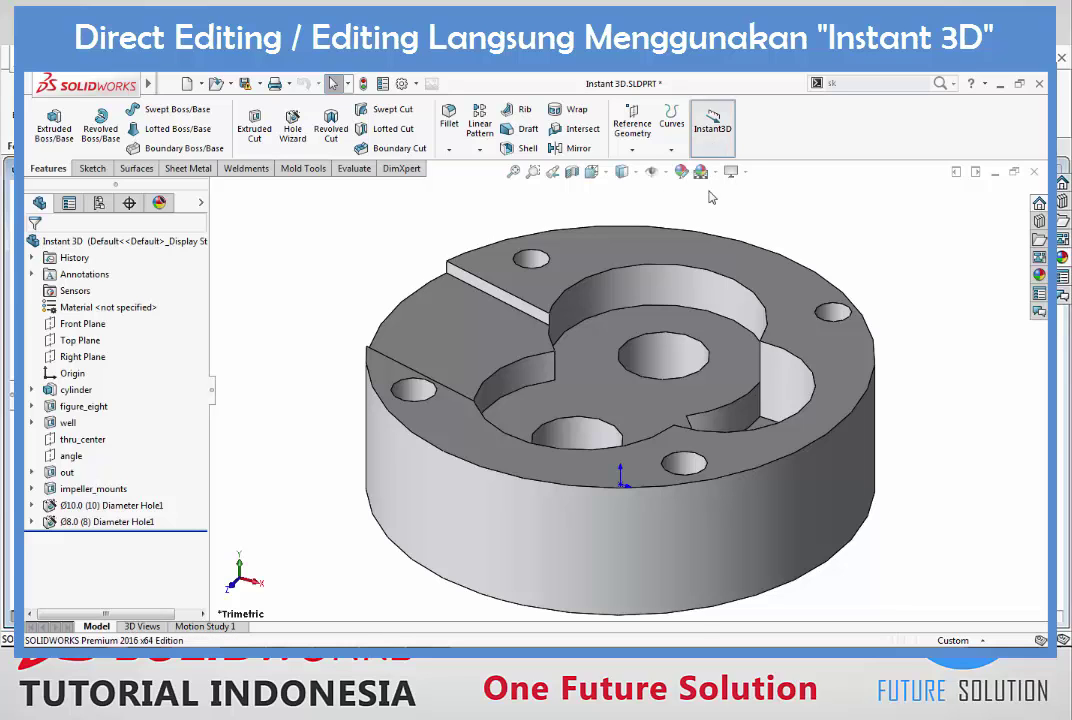
{"action": "left_click", "coordinate": [589, 384]}
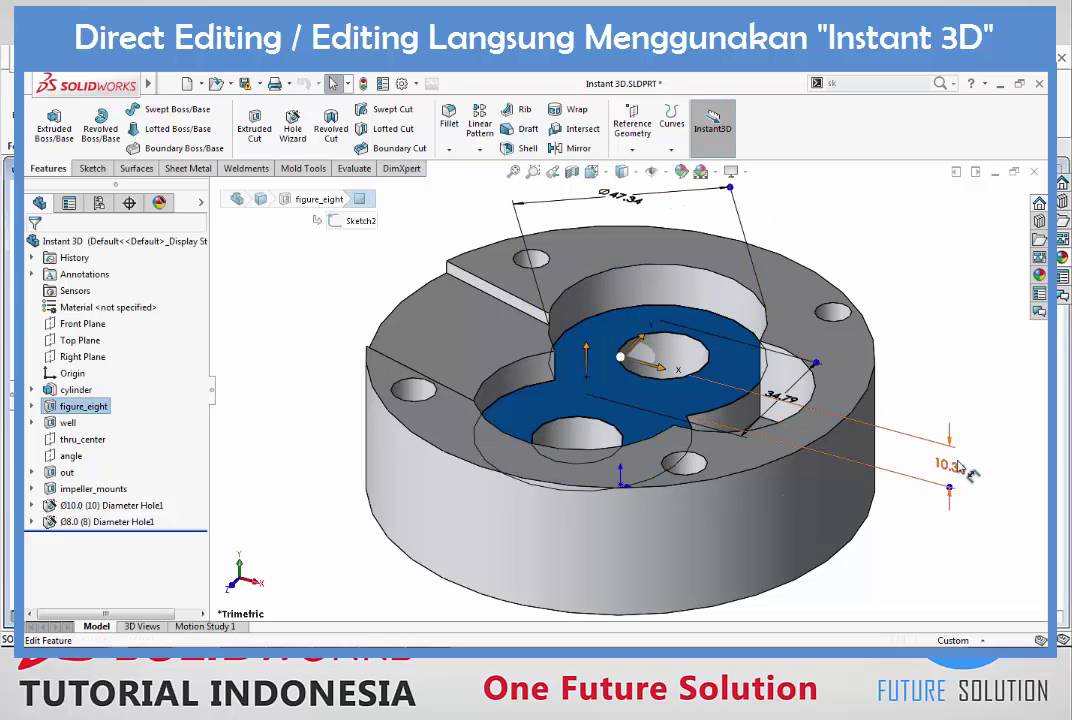
{"action": "left_click", "coordinate": [714, 130]}
Step: Show the figure_eight well's Ø47.34, 34.79 and 10.34 dimensions
{"action": "double_click", "coordinate": [724, 362]}
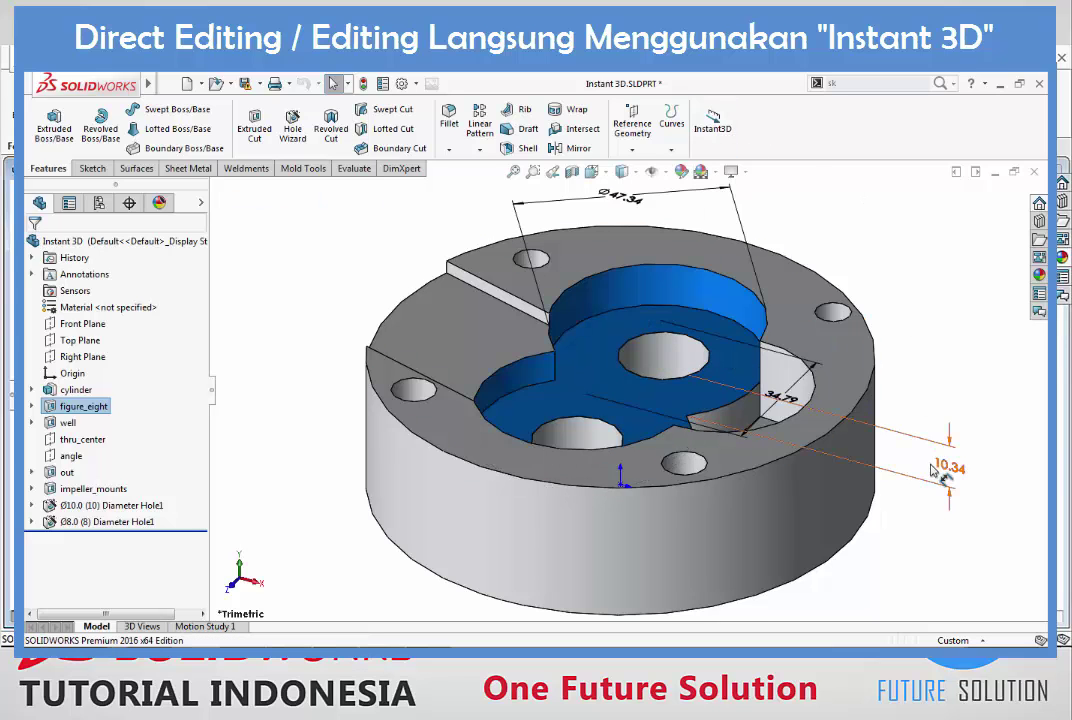
{"action": "scroll", "coordinate": [705, 320], "scroll_direction": "down", "scroll_amount": 3}
{"action": "scroll", "coordinate": [700, 307], "scroll_direction": "down", "scroll_amount": 3}
{"action": "scroll", "coordinate": [697, 309], "scroll_direction": "down", "scroll_amount": 2}
{"action": "scroll", "coordinate": [550, 505], "scroll_direction": "up", "scroll_amount": 3}
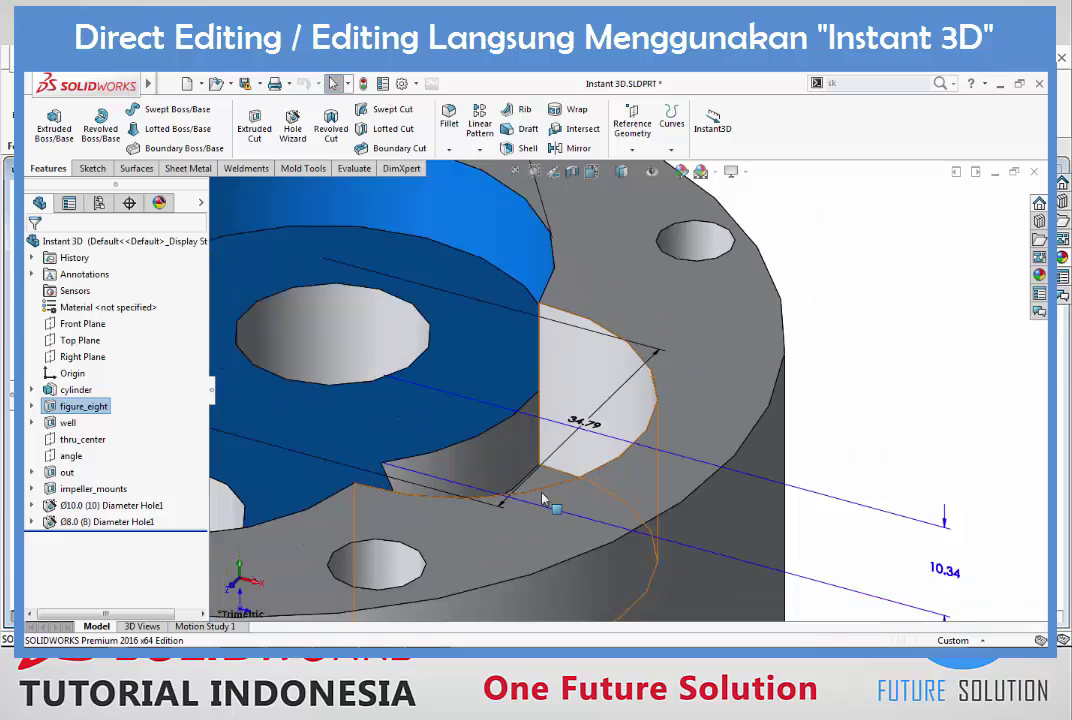
{"action": "scroll", "coordinate": [486, 507], "scroll_direction": "down", "scroll_amount": 3}
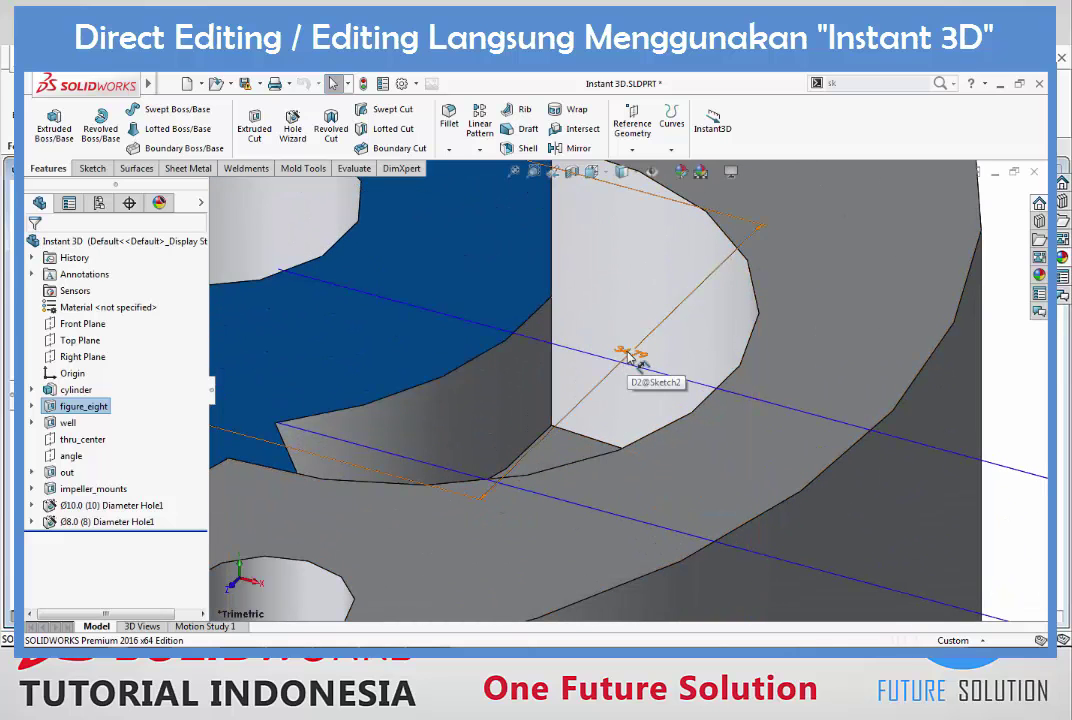
{"action": "scroll", "coordinate": [628, 357], "scroll_direction": "up", "scroll_amount": 3}
Step: Turn Instant3D back on and zoom in on the Ø47.34 diameter handle
{"action": "left_click", "coordinate": [712, 130]}
{"action": "scroll", "coordinate": [685, 290], "scroll_direction": "down", "scroll_amount": 5}
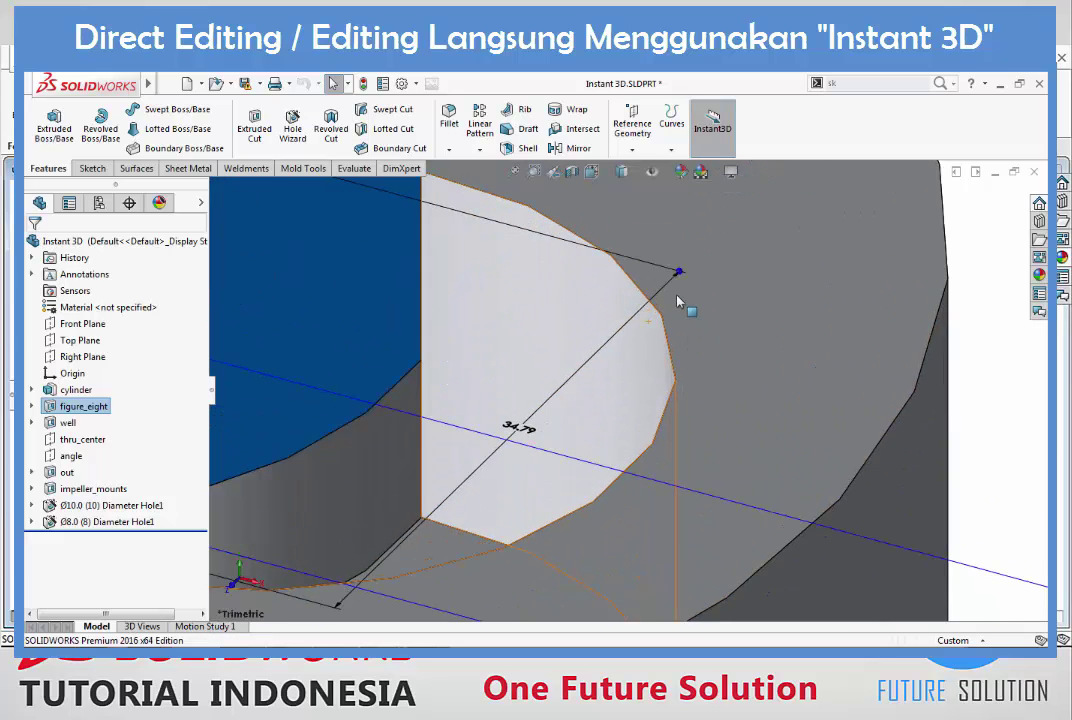
{"action": "scroll", "coordinate": [677, 300], "scroll_direction": "down", "scroll_amount": 3}
{"action": "scroll", "coordinate": [671, 275], "scroll_direction": "up", "scroll_amount": 1}
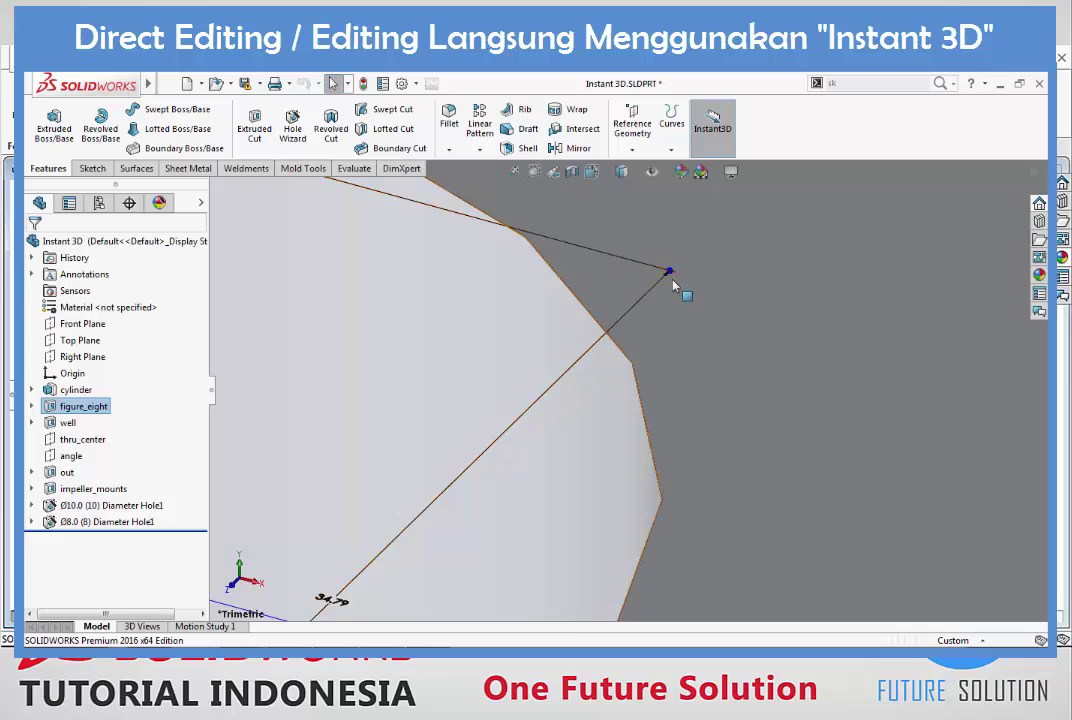
{"action": "scroll", "coordinate": [672, 270], "scroll_direction": "up", "scroll_amount": 3}
{"action": "scroll", "coordinate": [641, 323], "scroll_direction": "up", "scroll_amount": 3}
{"action": "scroll", "coordinate": [605, 402], "scroll_direction": "up", "scroll_amount": 2}
{"action": "scroll", "coordinate": [545, 305], "scroll_direction": "down", "scroll_amount": 1}
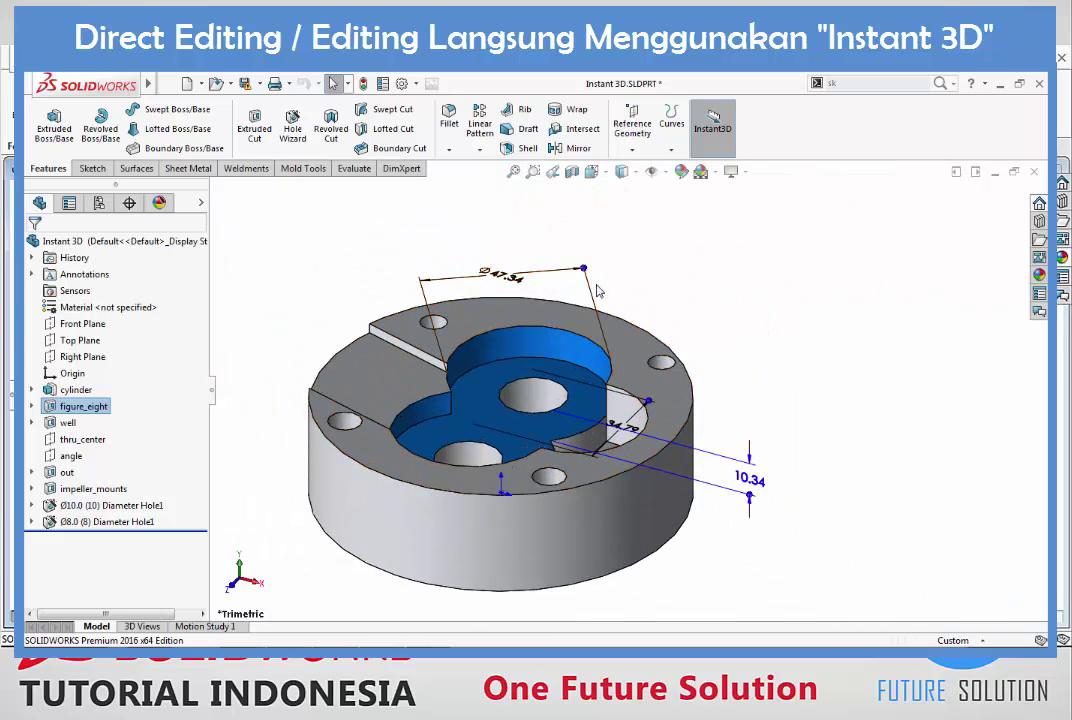
{"action": "scroll", "coordinate": [513, 289], "scroll_direction": "down", "scroll_amount": 1}
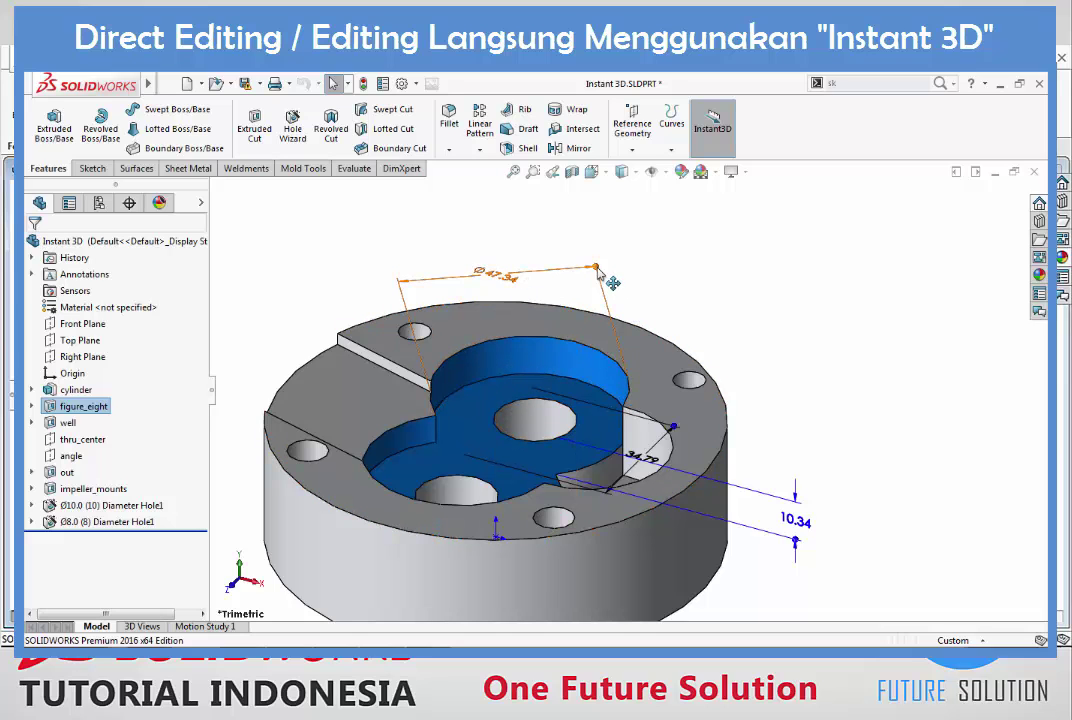
{"action": "scroll", "coordinate": [599, 270], "scroll_direction": "down", "scroll_amount": 1}
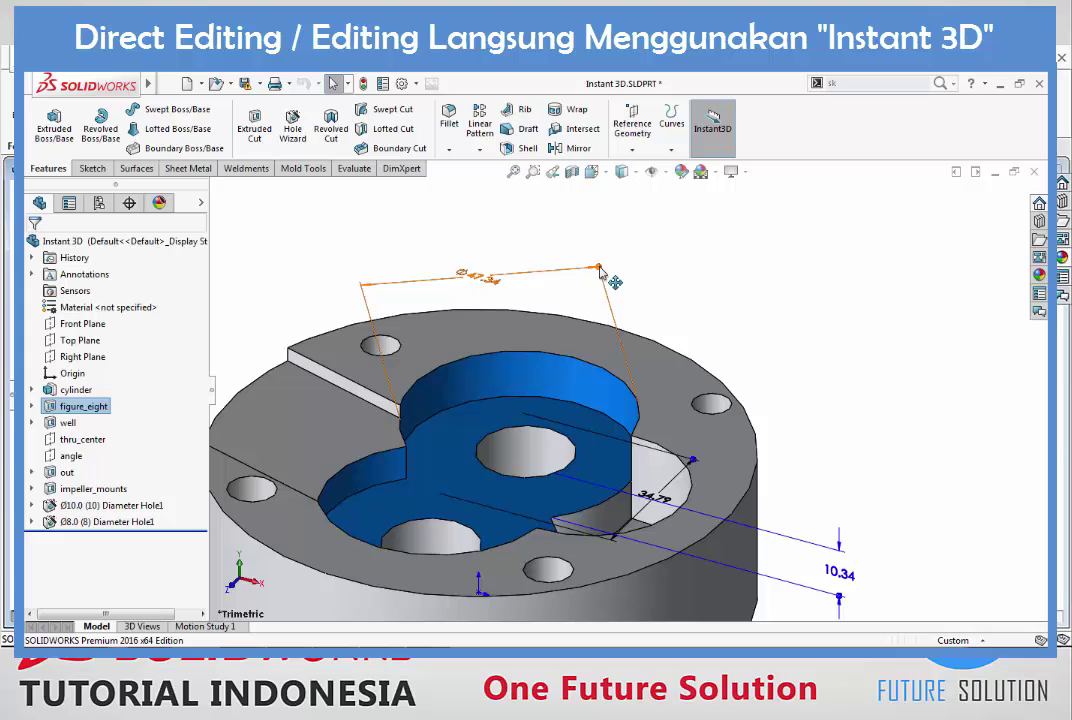
Step: Drag the figure_eight diameter through trial sizes from Ø47.34 and settle on Ø40
{"action": "left_click_drag", "start_coordinate": [600, 270], "coordinate": [601, 272]}
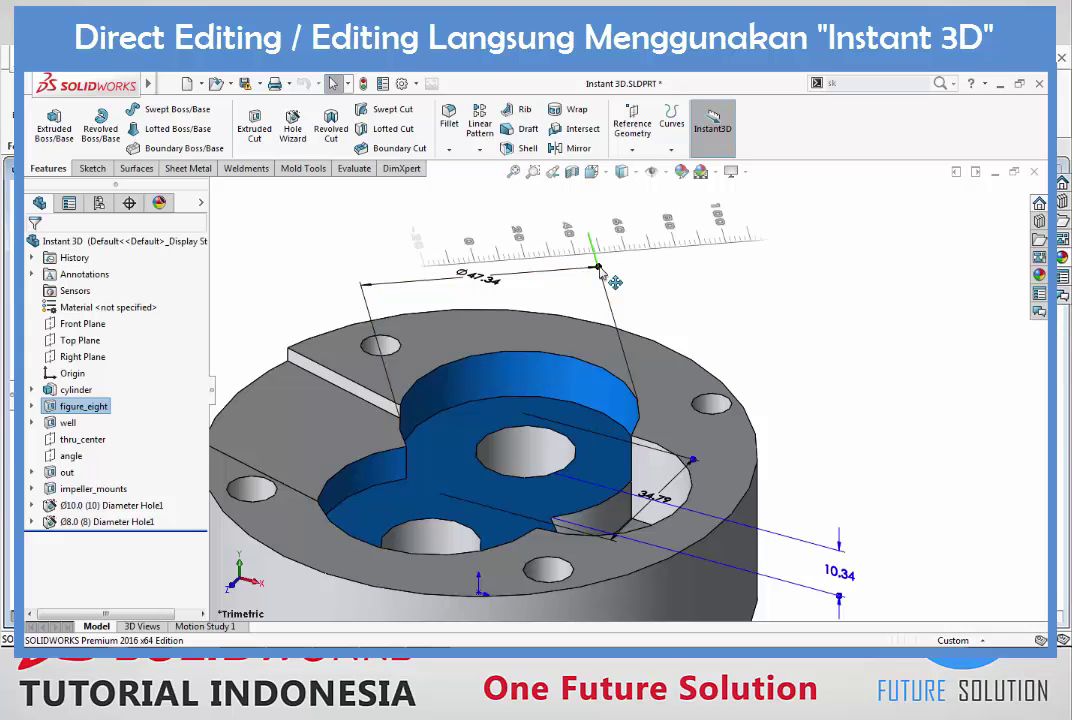
{"action": "left_click_drag", "start_coordinate": [602, 270], "coordinate": [643, 265]}
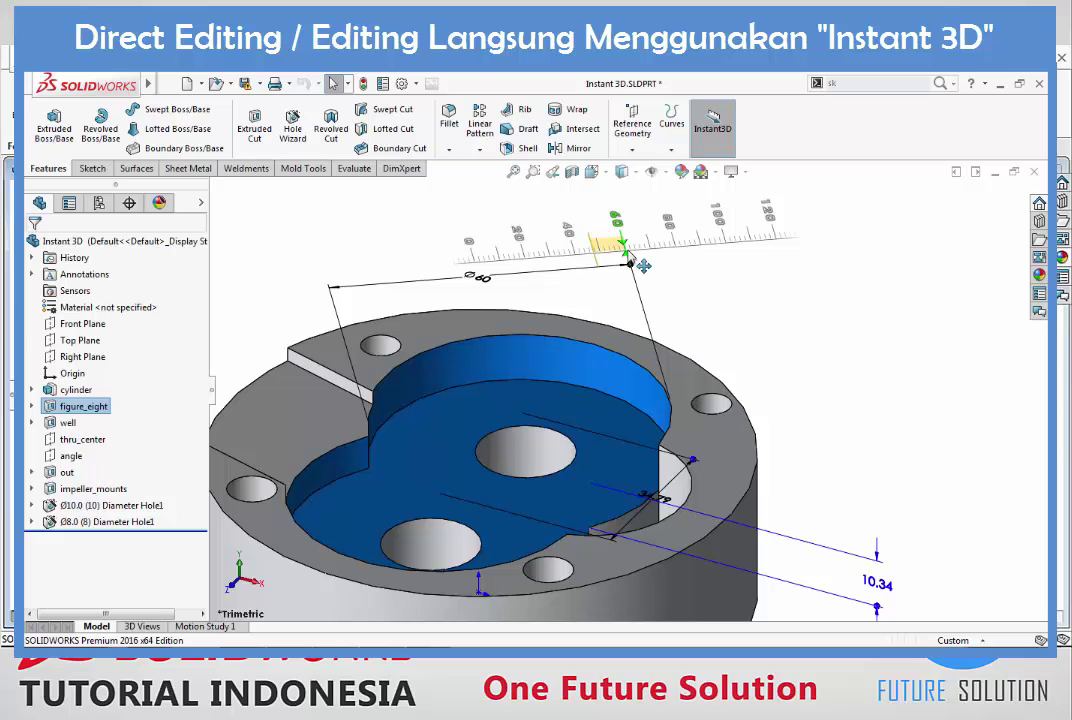
{"action": "mouse_move", "coordinate": [628, 262]}
{"action": "left_mouse_down"}
{"action": "mouse_move", "coordinate": [567, 262]}
{"action": "mouse_move", "coordinate": [600, 268]}
{"action": "mouse_move", "coordinate": [585, 268]}
{"action": "mouse_move", "coordinate": [600, 266]}
{"action": "mouse_move", "coordinate": [580, 252]}
{"action": "left_mouse_up"}
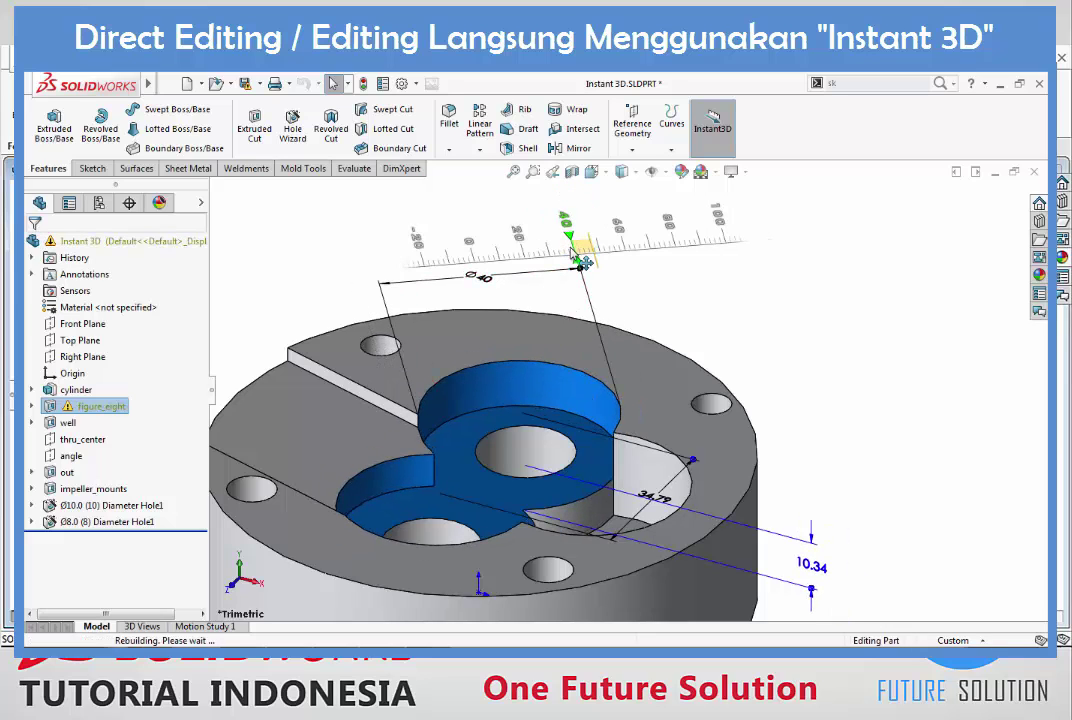
{"action": "left_click_drag", "start_coordinate": [563, 249], "coordinate": [552, 249]}
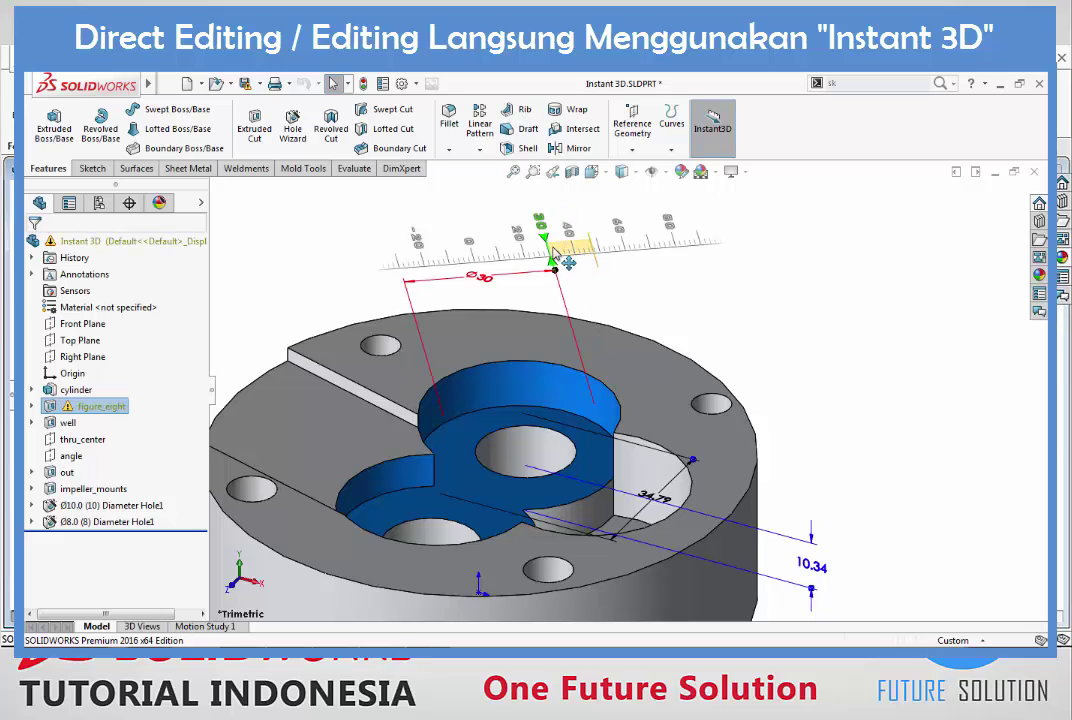
{"action": "mouse_move", "coordinate": [566, 251]}
{"action": "left_mouse_down"}
{"action": "mouse_move", "coordinate": [610, 295]}
{"action": "mouse_move", "coordinate": [590, 296]}
{"action": "mouse_move", "coordinate": [594, 272]}
{"action": "mouse_move", "coordinate": [573, 240]}
{"action": "left_mouse_up"}
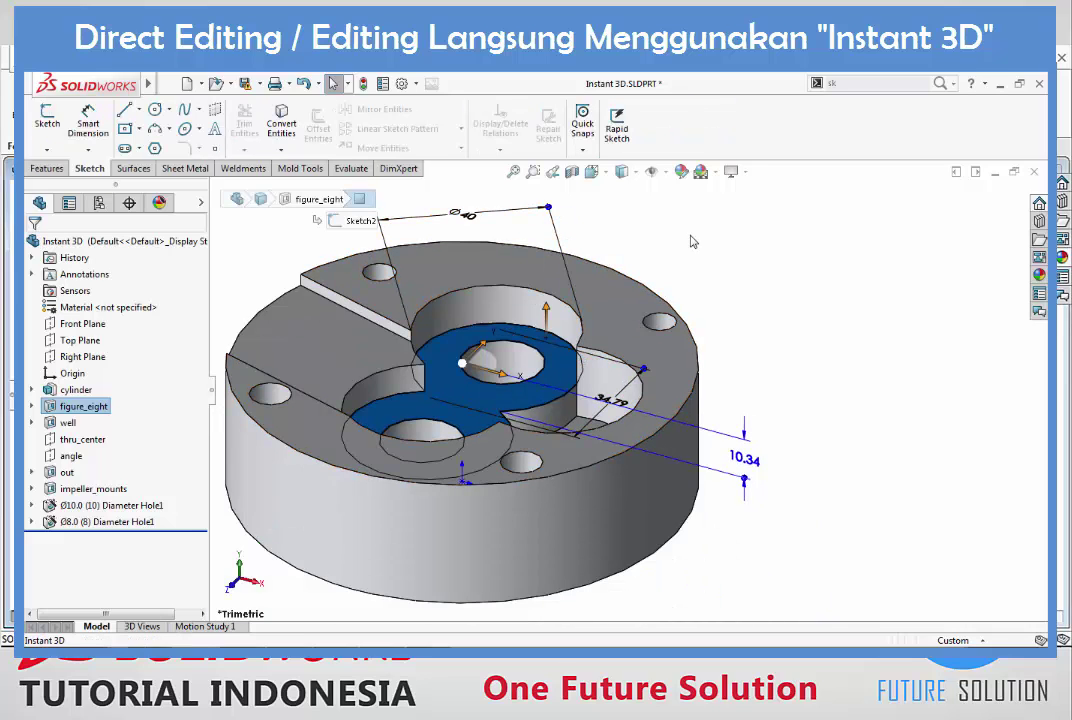
Step: Undo the diameter change back to Ø47.34 and select the figure_eight cut
{"action": "key", "text": "ctrl+z"}
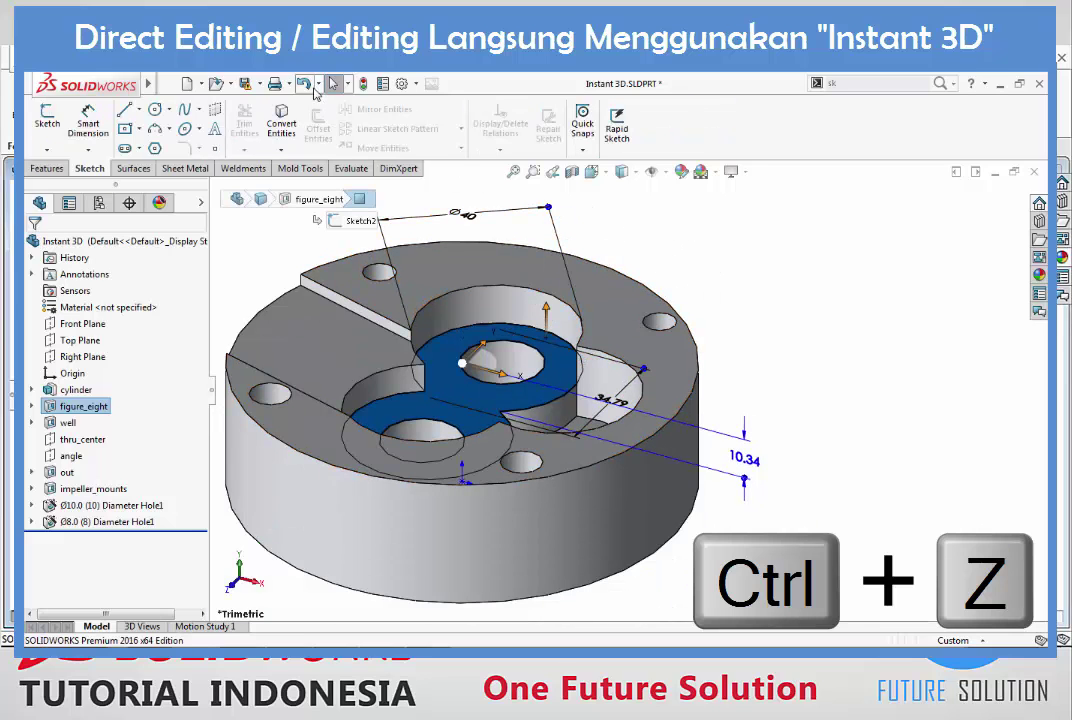
{"action": "left_click", "coordinate": [310, 88]}
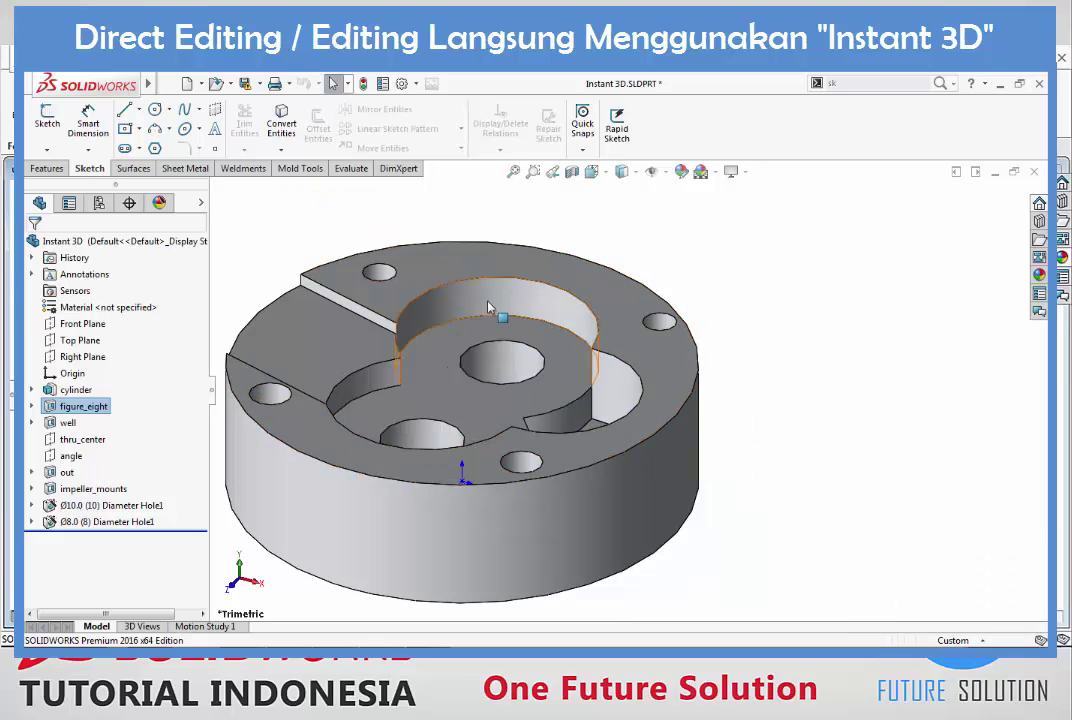
{"action": "left_click", "coordinate": [474, 357]}
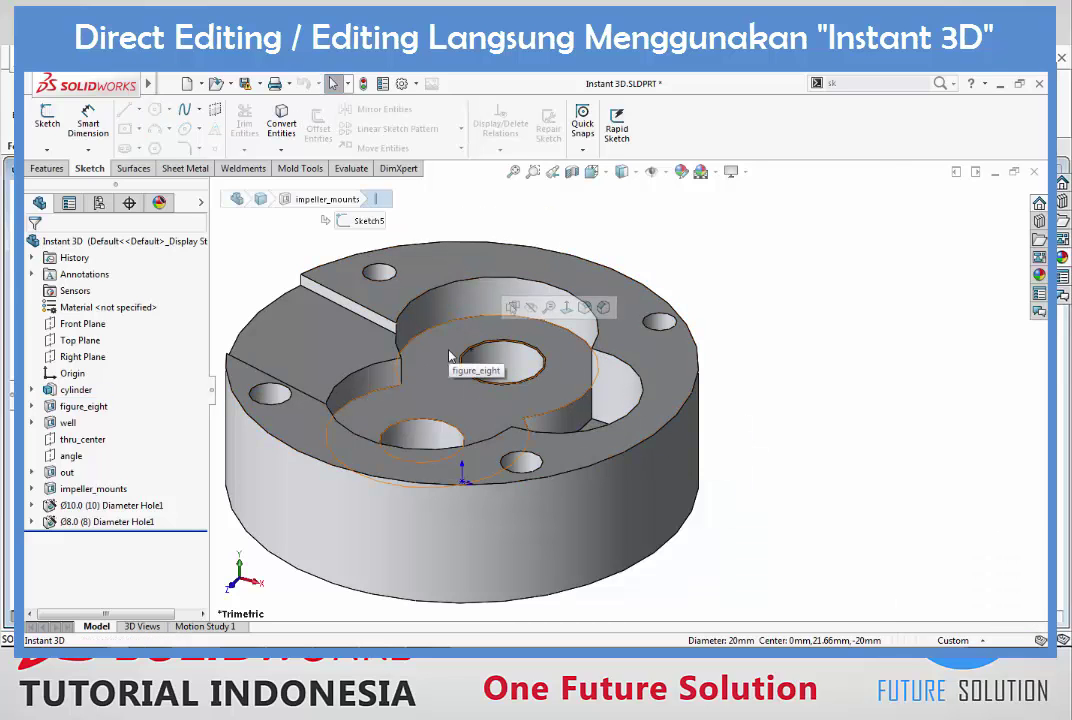
{"action": "left_click", "coordinate": [449, 357]}
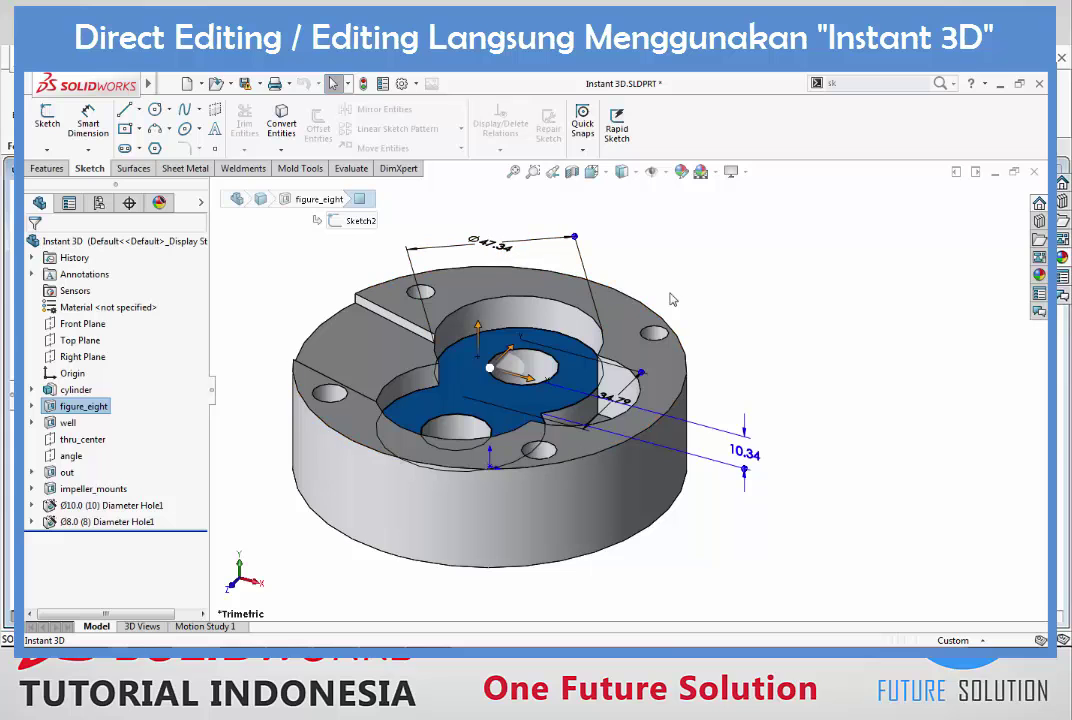
Step: Stretch the figure_eight's 34.79 dimension to 40 and clear the selection
{"action": "scroll", "coordinate": [612, 365], "scroll_direction": "down", "scroll_amount": 2}
{"action": "scroll", "coordinate": [625, 375], "scroll_direction": "down", "scroll_amount": 1}
{"action": "scroll", "coordinate": [640, 380], "scroll_direction": "down", "scroll_amount": 1}
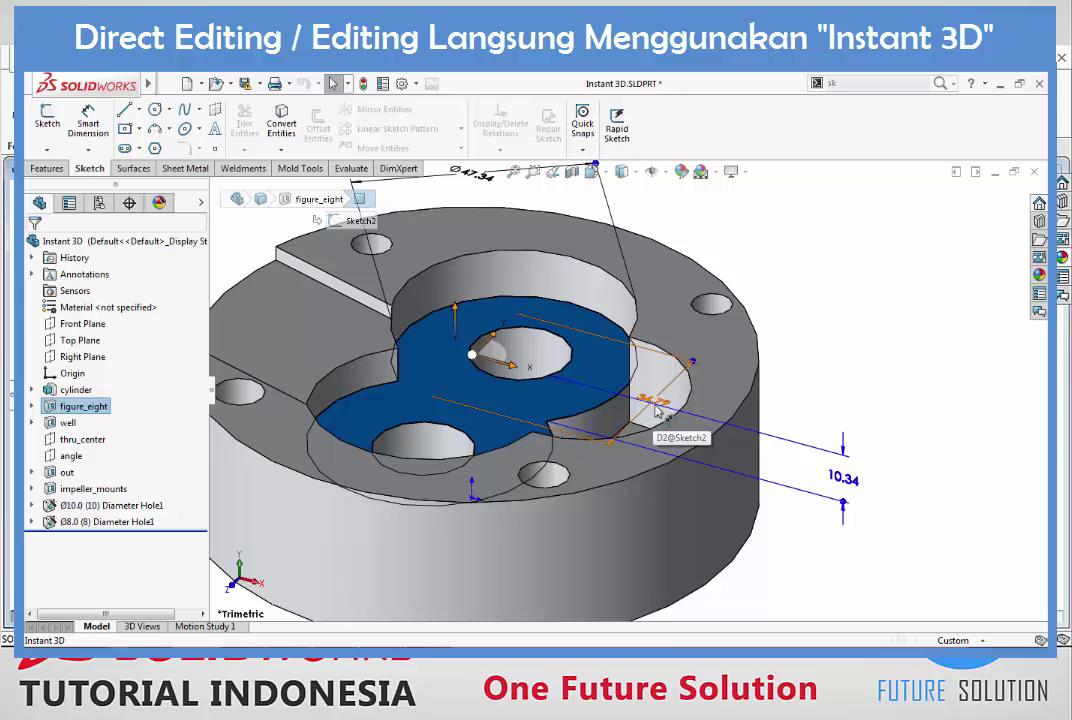
{"action": "scroll", "coordinate": [665, 405], "scroll_direction": "up", "scroll_amount": 2}
{"action": "scroll", "coordinate": [700, 390], "scroll_direction": "up", "scroll_amount": 1}
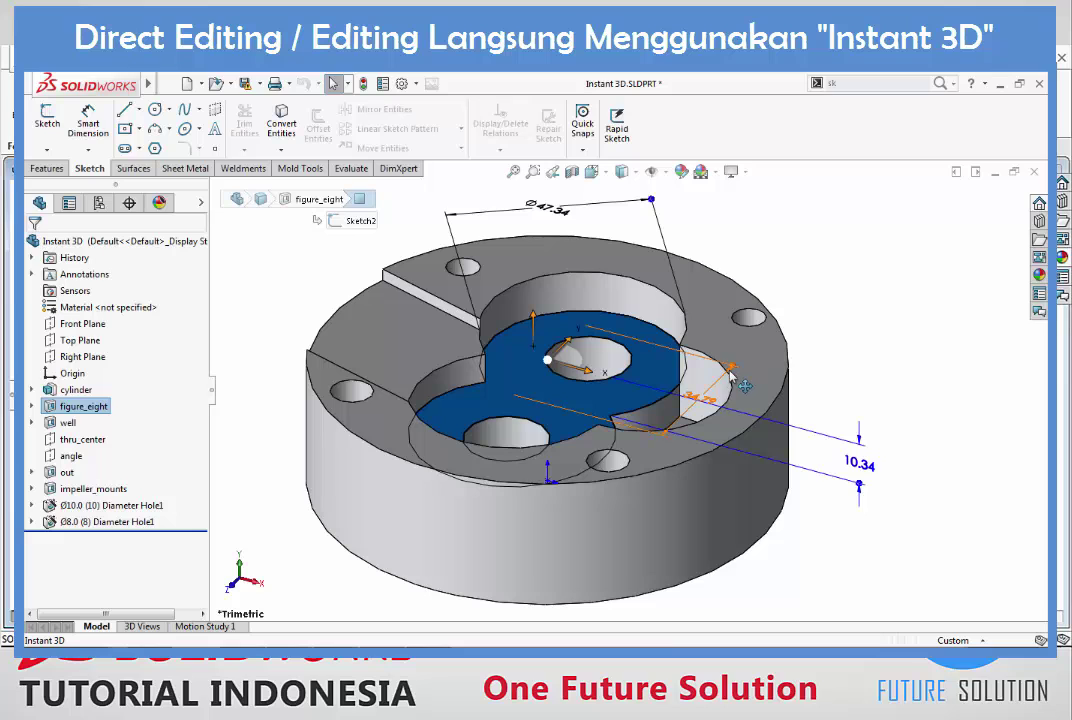
{"action": "left_click_drag", "start_coordinate": [730, 372], "coordinate": [768, 368]}
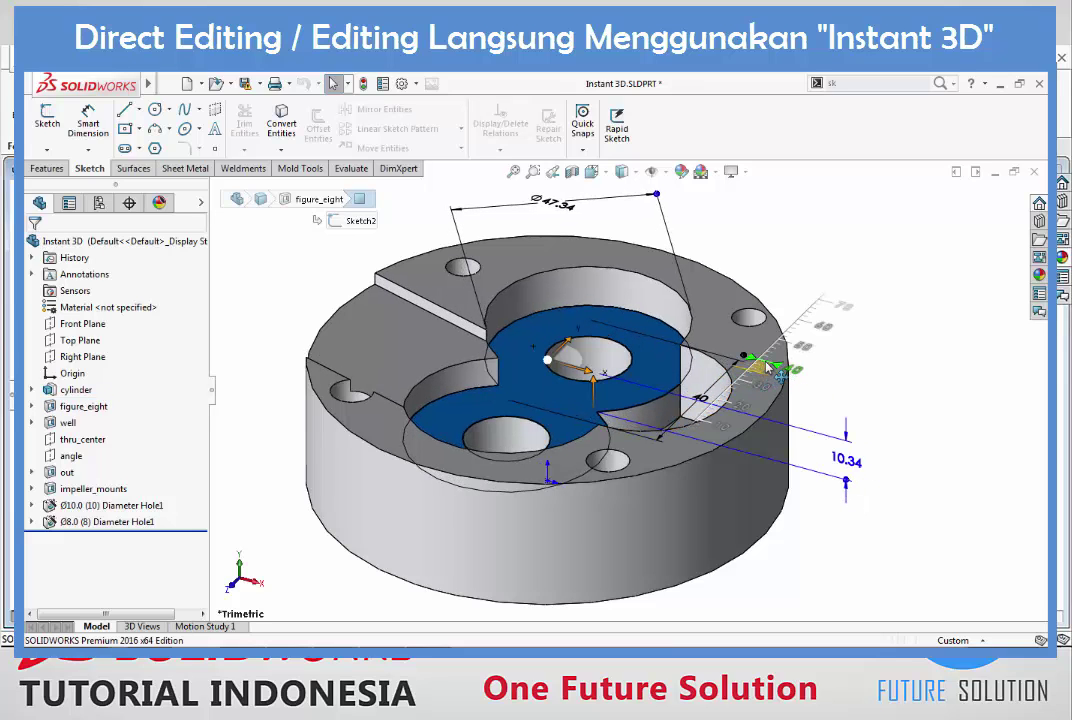
{"action": "left_click_drag", "start_coordinate": [768, 368], "coordinate": [768, 370]}
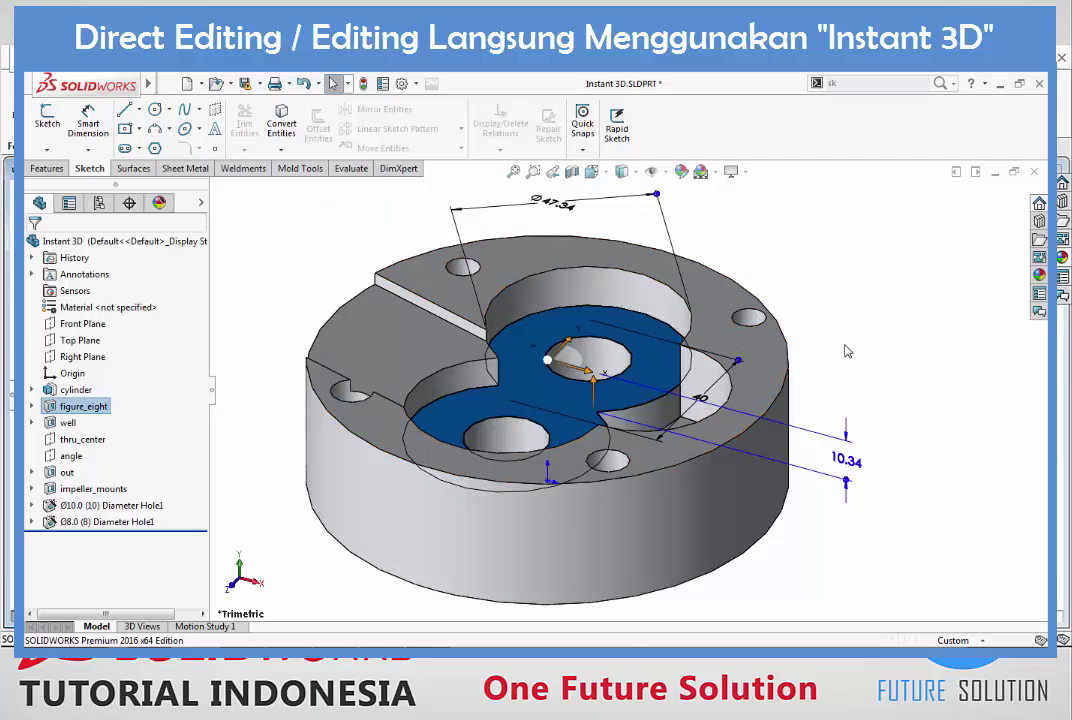
{"action": "key", "text": "Escape"}
{"action": "left_click", "coordinate": [976, 297]}
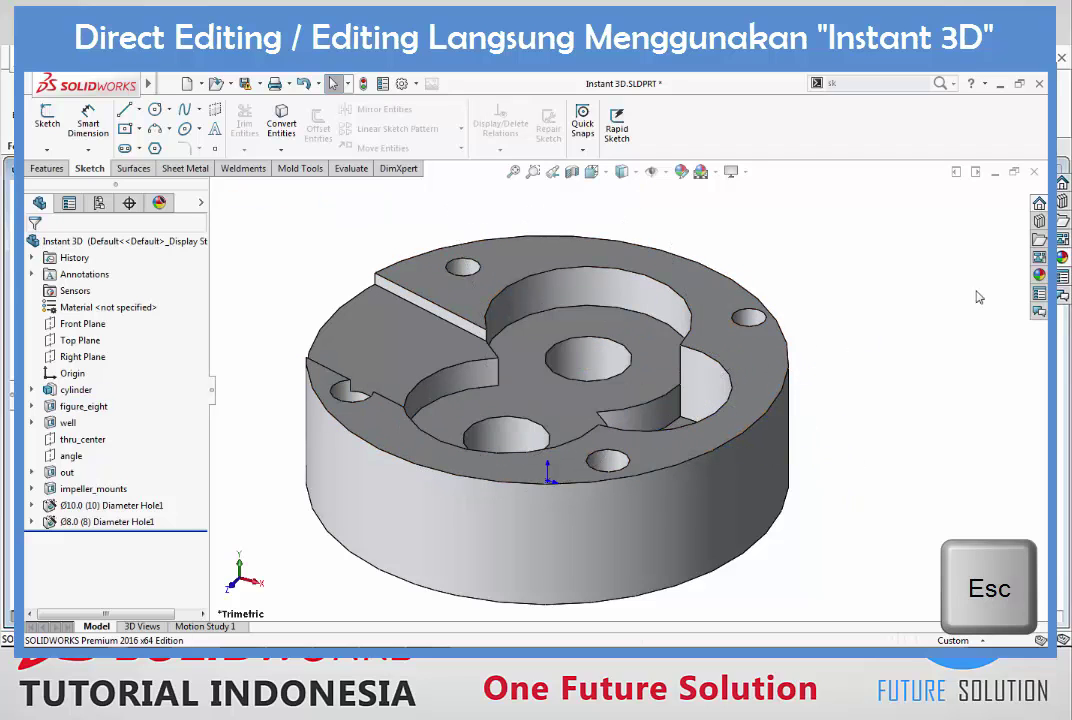
Step: Select the figure_eight cut and drag its diameter to Ø50
{"action": "left_click", "coordinate": [46, 169]}
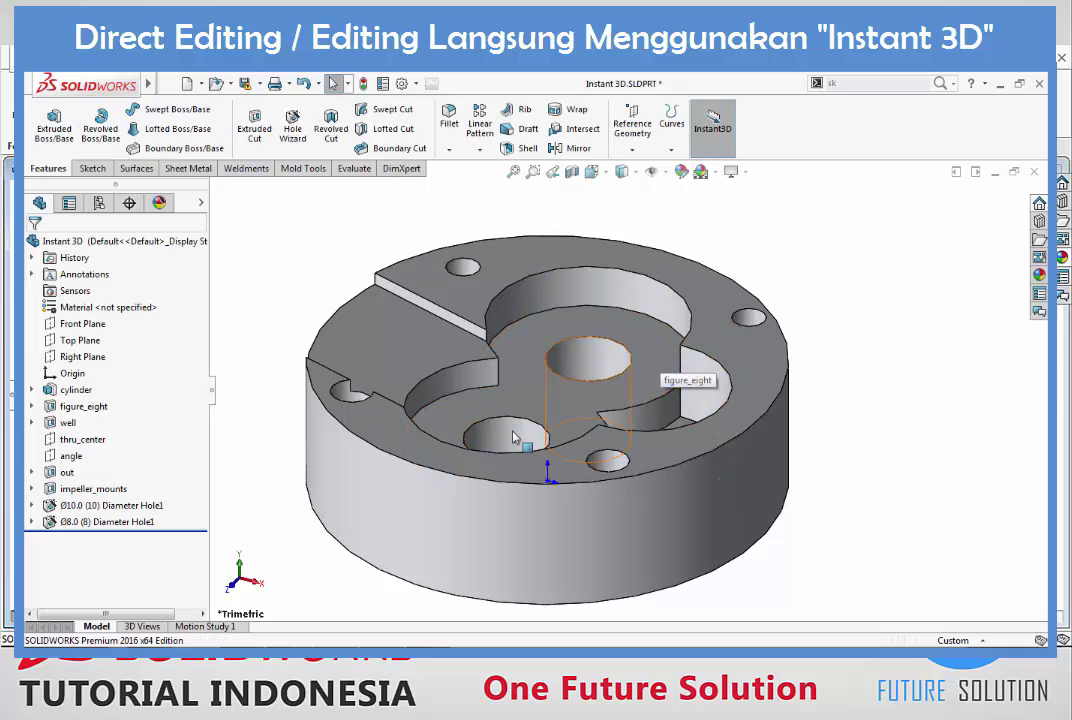
{"action": "left_click", "coordinate": [560, 333]}
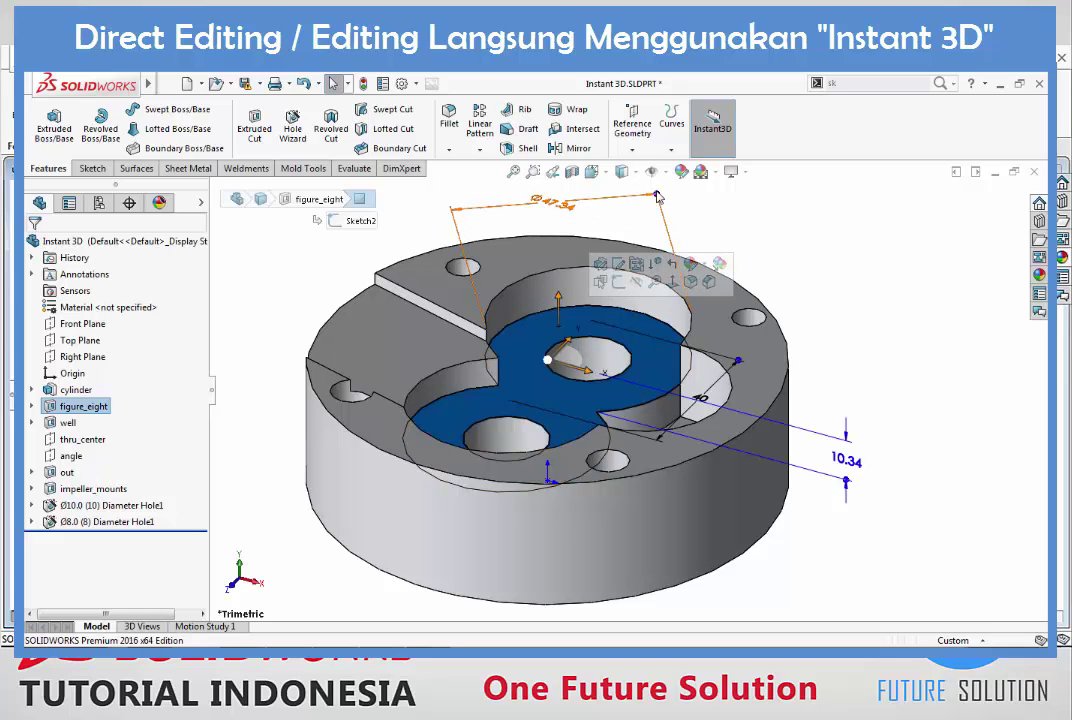
{"action": "scroll", "coordinate": [658, 197], "scroll_direction": "down", "scroll_amount": 2}
{"action": "left_click_drag", "start_coordinate": [658, 197], "coordinate": [647, 243]}
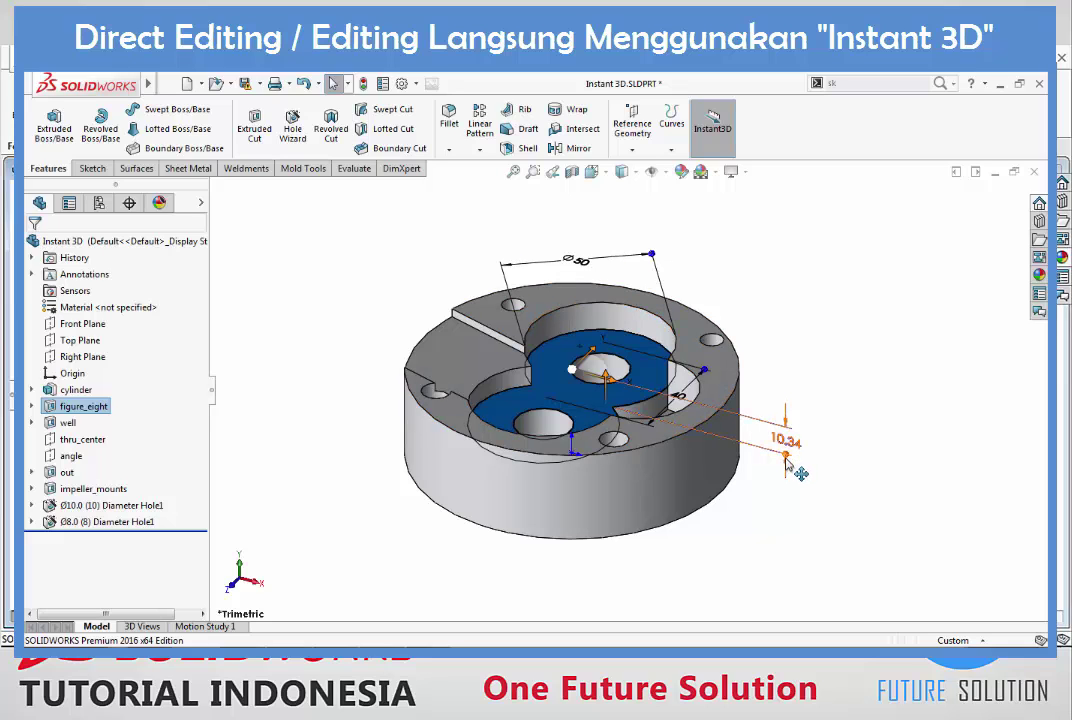
Step: Deepen the figure_eight cut from 10.34 to 22 and clear the selection
{"action": "mouse_move", "coordinate": [786, 458]}
{"action": "left_mouse_down"}
{"action": "mouse_move", "coordinate": [800, 503]}
{"action": "mouse_move", "coordinate": [804, 488]}
{"action": "left_mouse_up"}
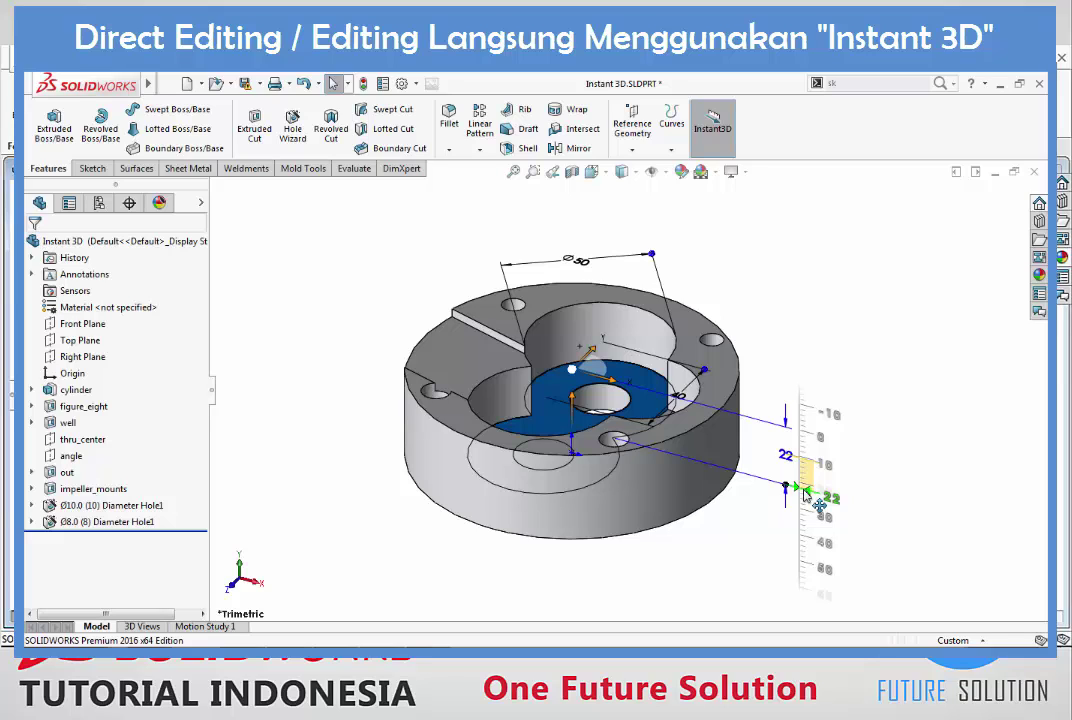
{"action": "left_click_drag", "start_coordinate": [804, 490], "coordinate": [802, 478]}
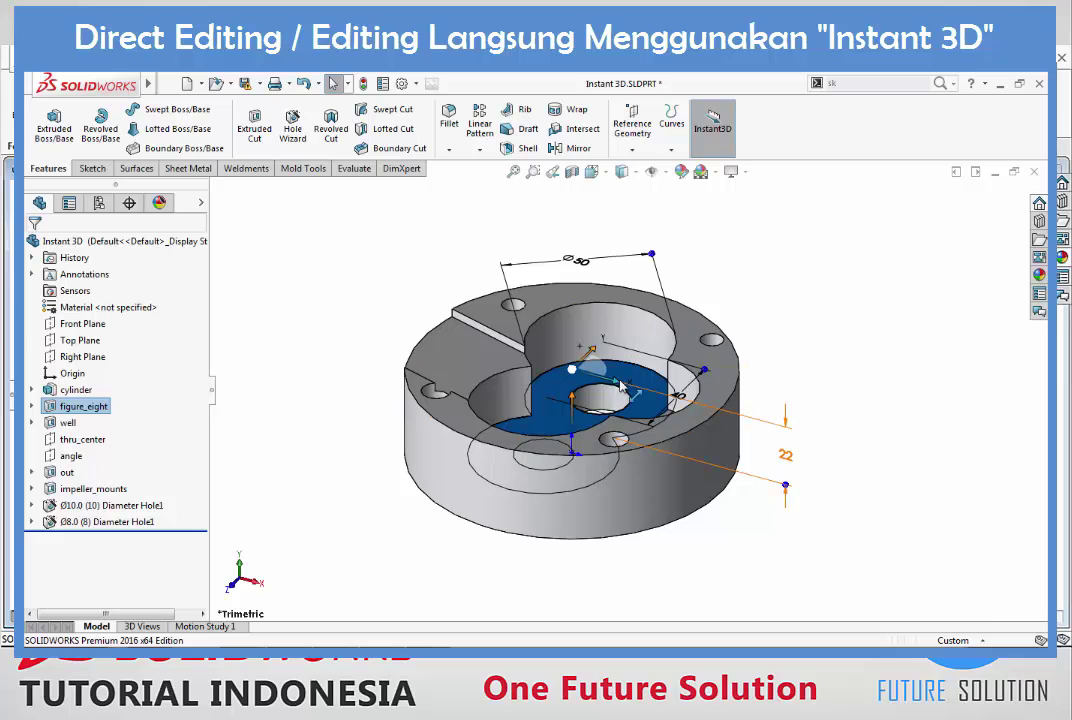
{"action": "key", "text": "Escape"}
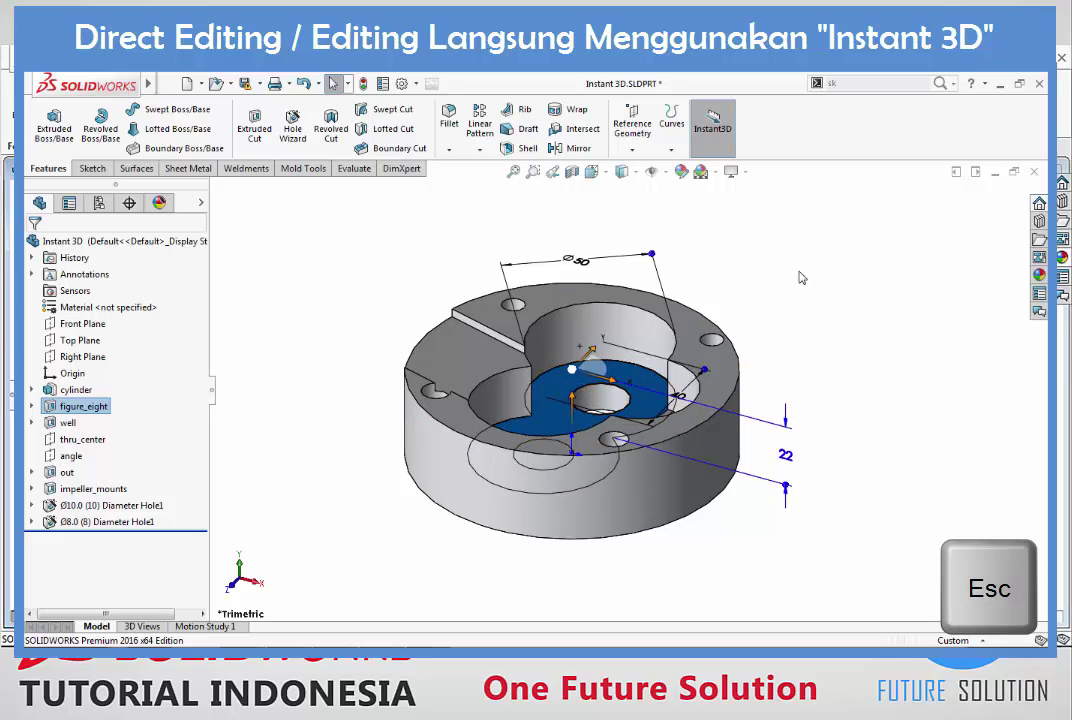
{"action": "left_click", "coordinate": [777, 314]}
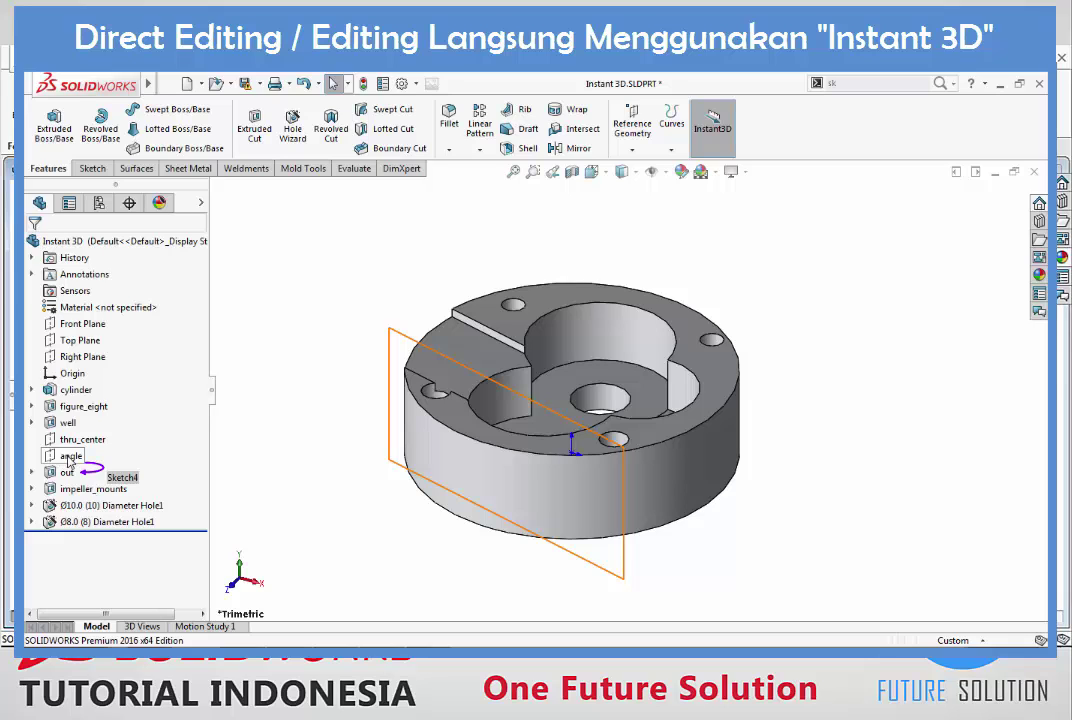
Step: Drag the angle plane's tilt from 16.92° to 33.00°
{"action": "left_click", "coordinate": [69, 458]}
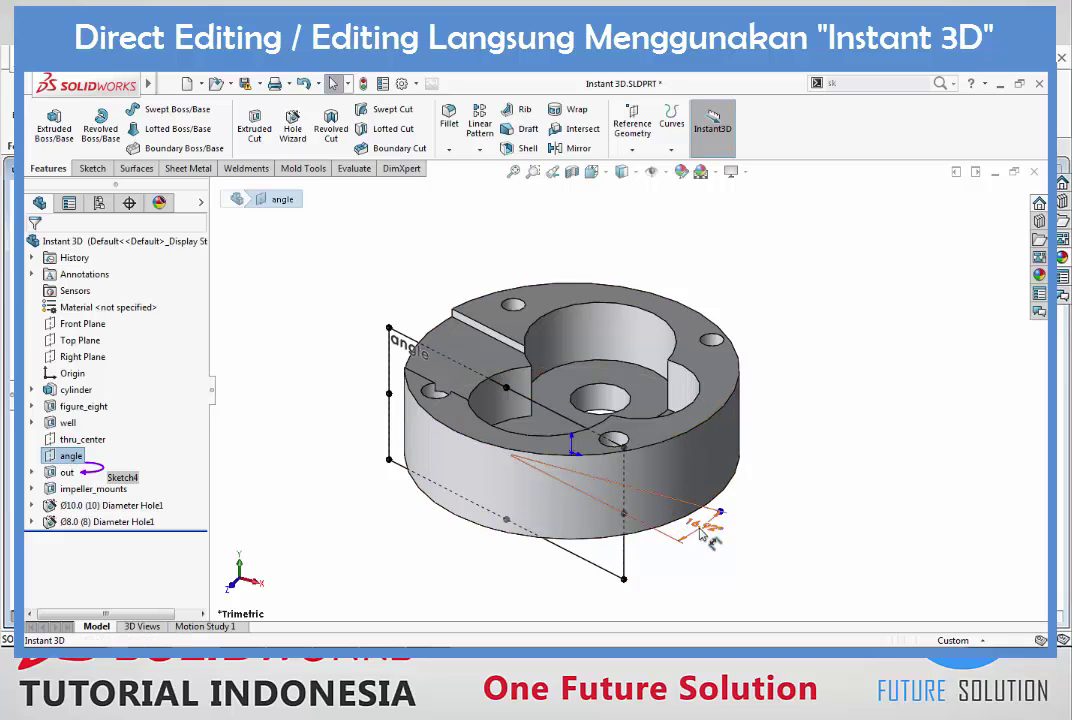
{"action": "scroll", "coordinate": [718, 530], "scroll_direction": "down", "scroll_amount": 1}
{"action": "scroll", "coordinate": [718, 530], "scroll_direction": "down", "scroll_amount": 2}
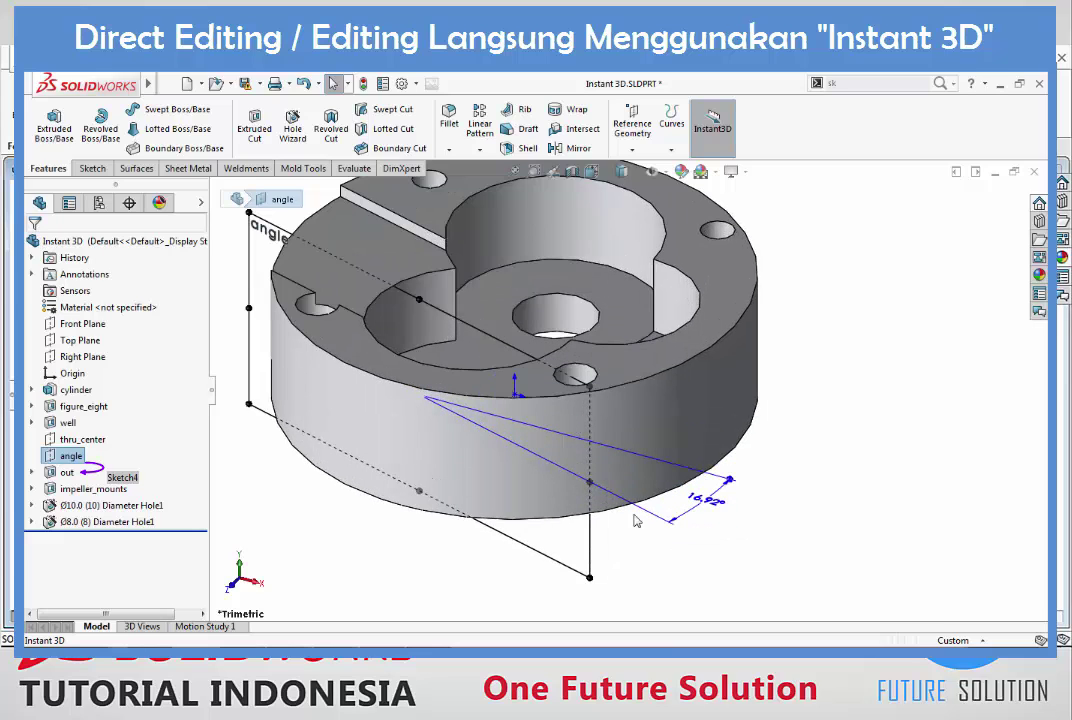
{"action": "scroll", "coordinate": [780, 480], "scroll_direction": "down", "scroll_amount": 2}
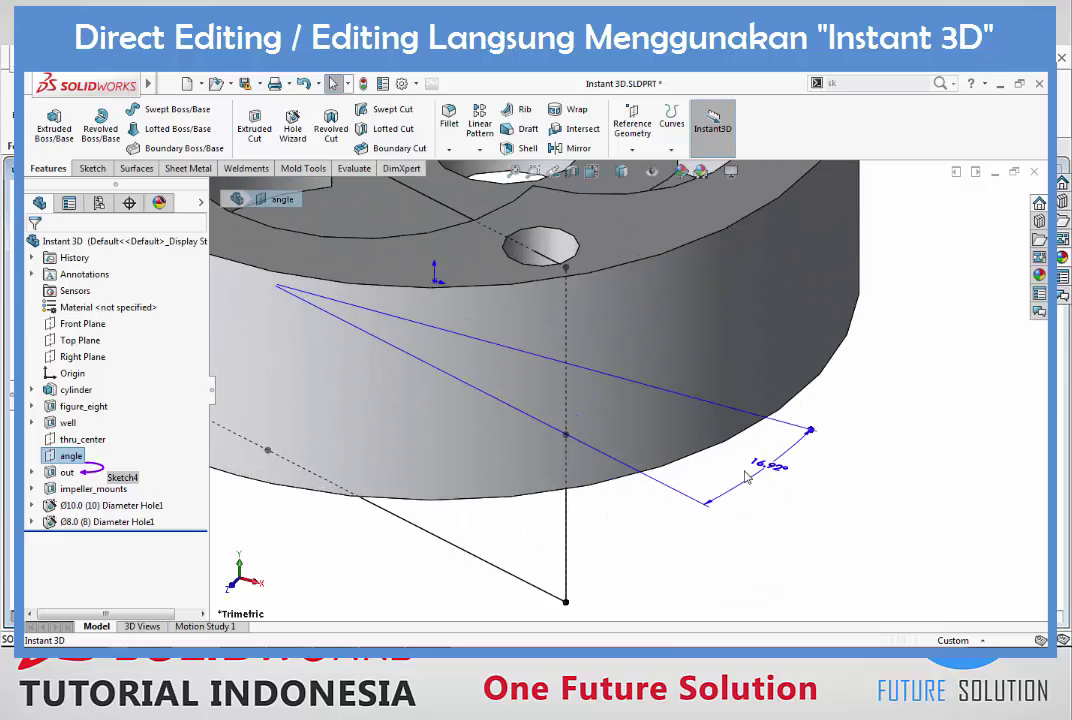
{"action": "left_click", "coordinate": [812, 431]}
{"action": "mouse_move", "coordinate": [812, 432]}
{"action": "left_mouse_down"}
{"action": "mouse_move", "coordinate": [819, 443]}
{"action": "mouse_move", "coordinate": [868, 410]}
{"action": "mouse_move", "coordinate": [893, 354]}
{"action": "left_mouse_up"}
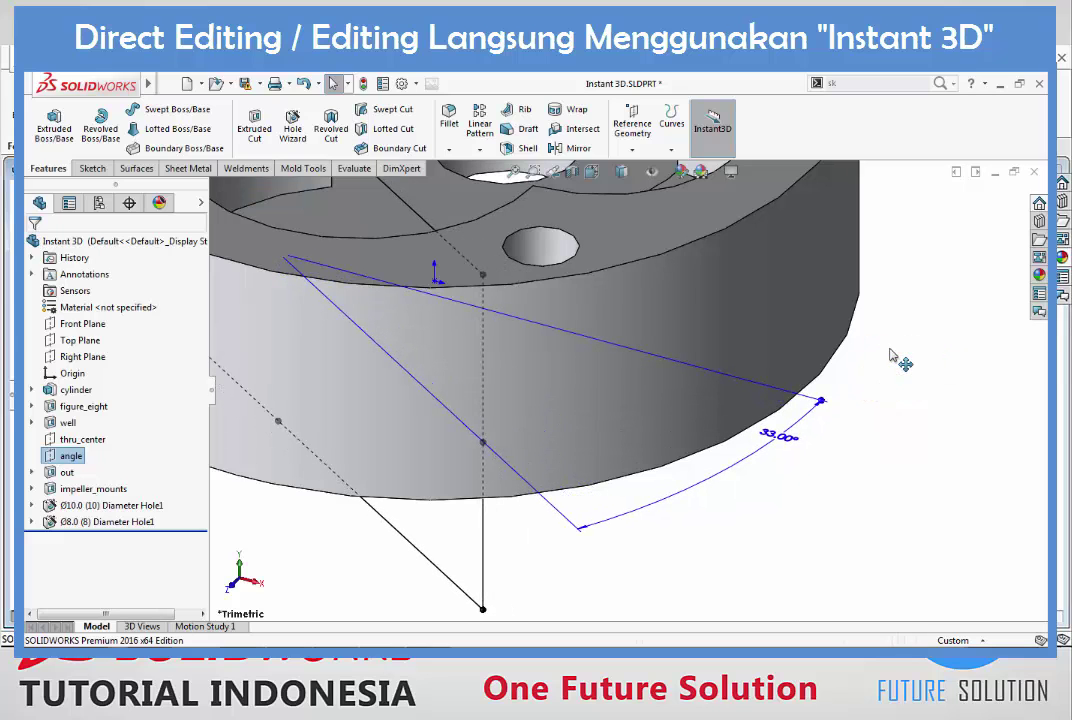
{"action": "key", "text": "f"}
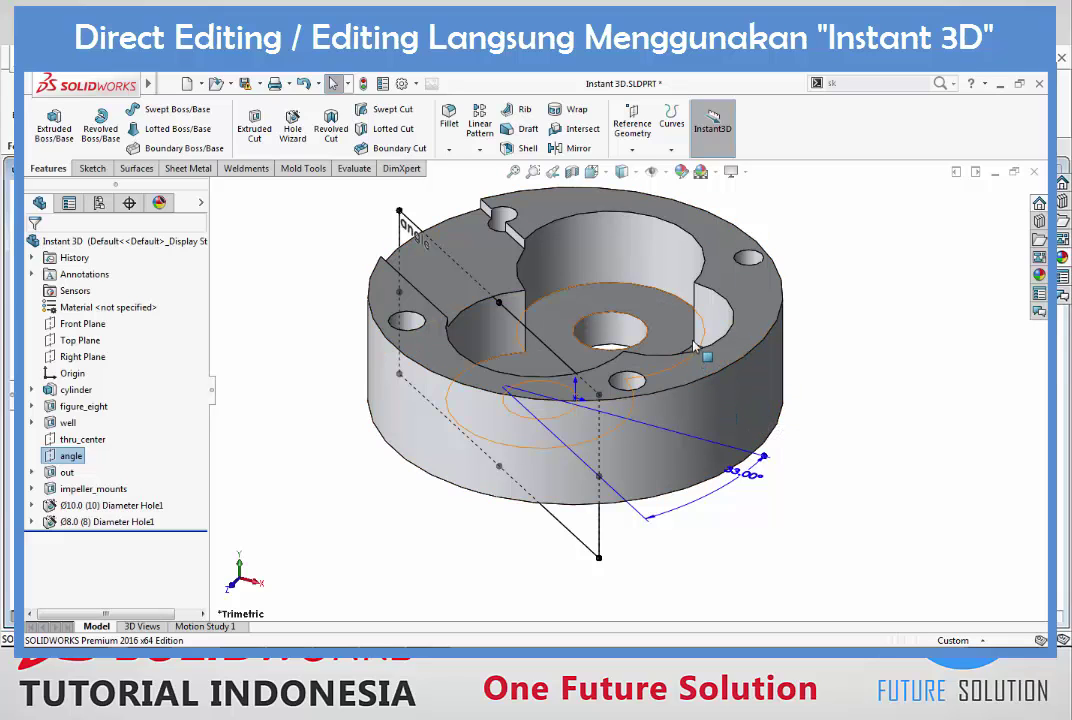
Step: Drag the out notch's Instant3D width handle from 37.50 down to 30
{"action": "left_click", "coordinate": [476, 254]}
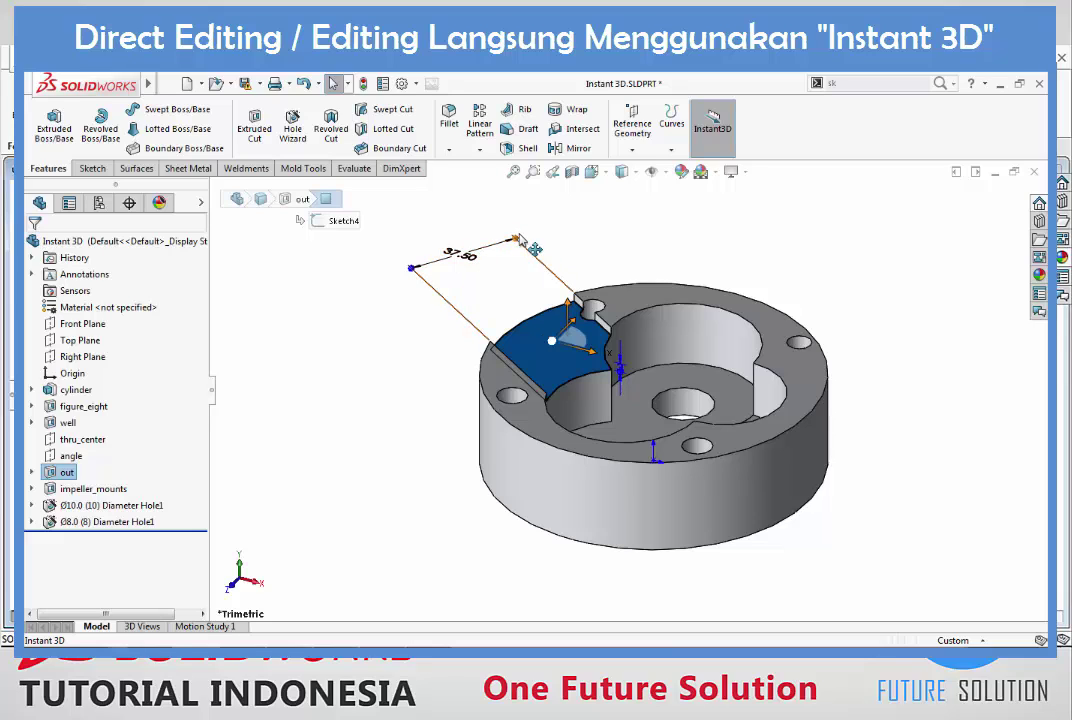
{"action": "mouse_move", "coordinate": [517, 241]}
{"action": "left_mouse_down"}
{"action": "mouse_move", "coordinate": [493, 243]}
{"action": "mouse_move", "coordinate": [497, 233]}
{"action": "left_mouse_up"}
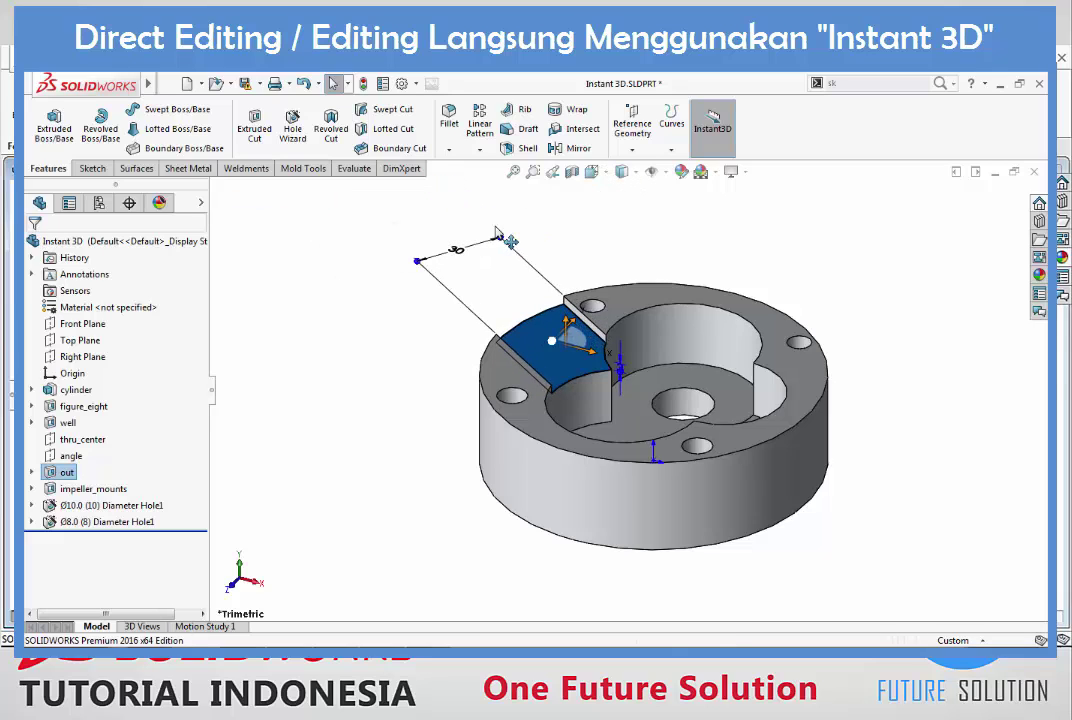
{"action": "left_click", "coordinate": [593, 231]}
{"action": "mouse_move", "coordinate": [528, 334]}
{"action": "middle_mouse_down"}
{"action": "mouse_move", "coordinate": [594, 350]}
{"action": "mouse_move", "coordinate": [718, 306]}
{"action": "mouse_move", "coordinate": [712, 470]}
{"action": "middle_mouse_up"}
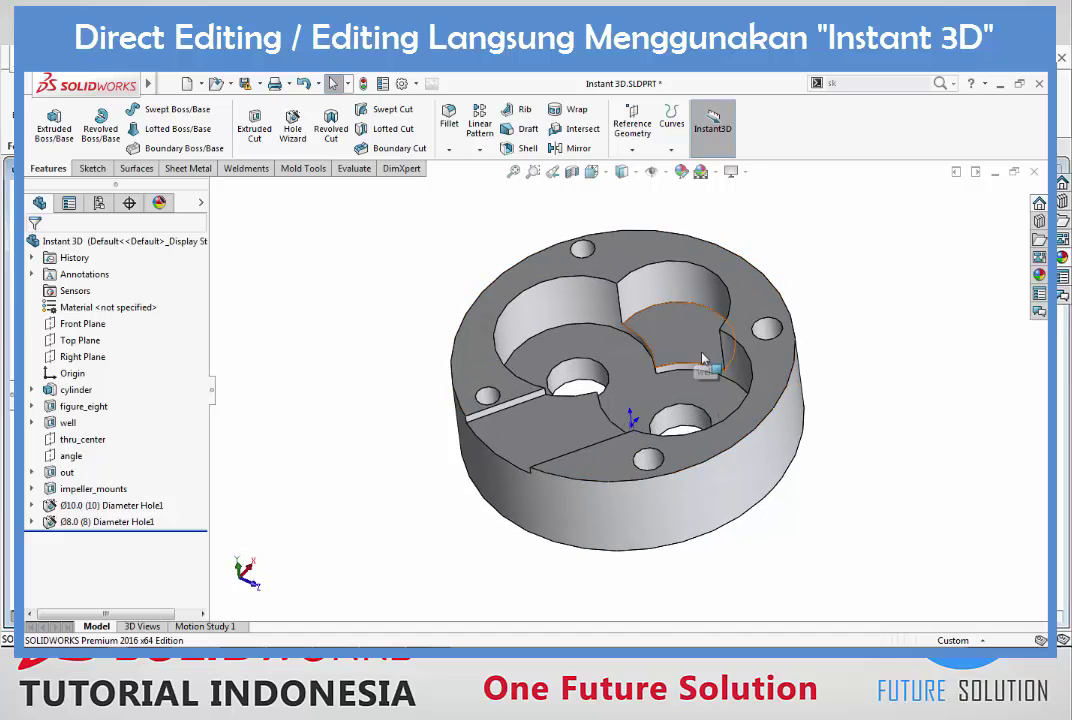
Step: Drag the out notch floor deeper down the outer wall against the Instant3D ruler
{"action": "left_click", "coordinate": [548, 437]}
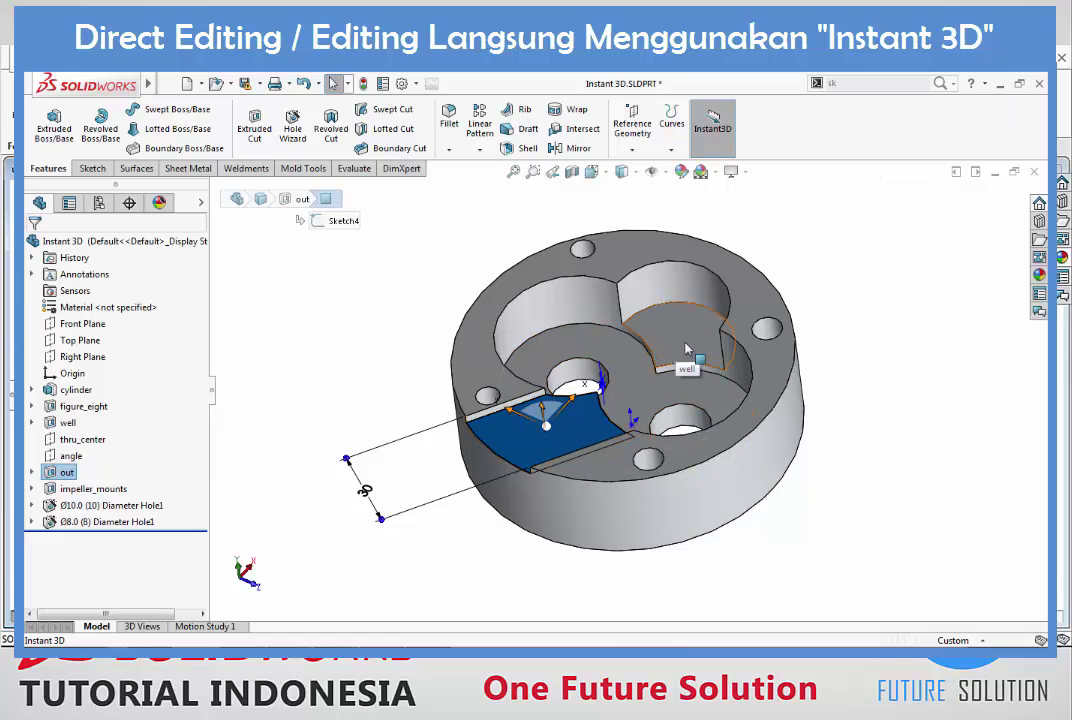
{"action": "middle_click_drag", "start_coordinate": [687, 360], "coordinate": [610, 330]}
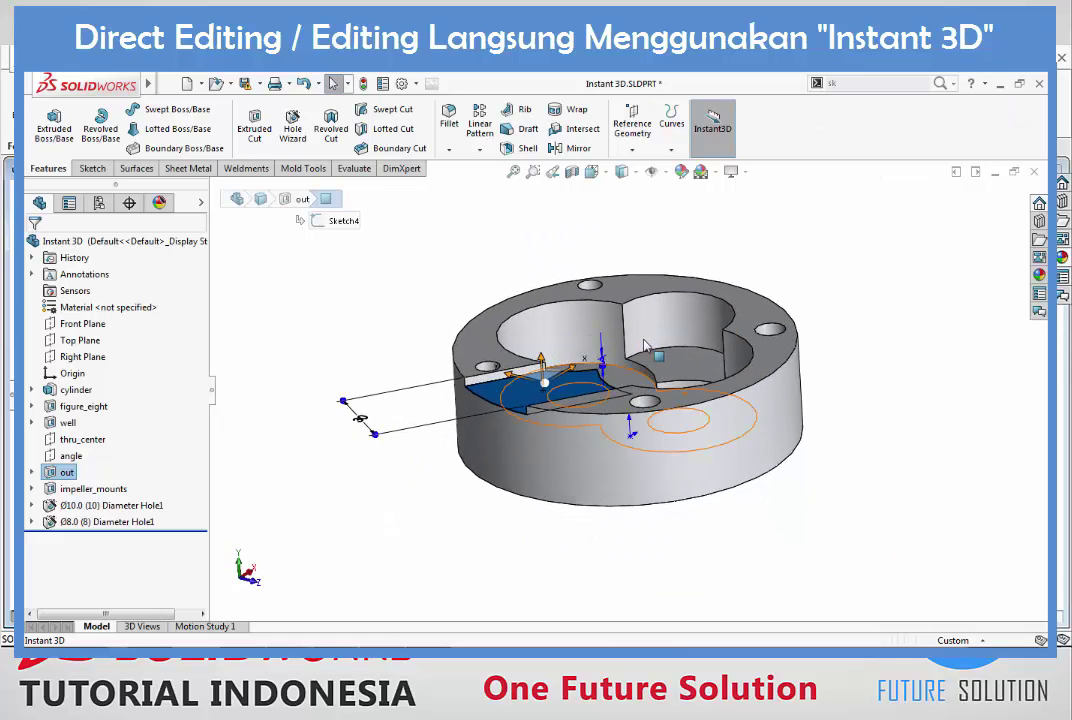
{"action": "scroll", "coordinate": [602, 383], "scroll_direction": "down", "scroll_amount": 3}
{"action": "scroll", "coordinate": [602, 383], "scroll_direction": "down", "scroll_amount": 1}
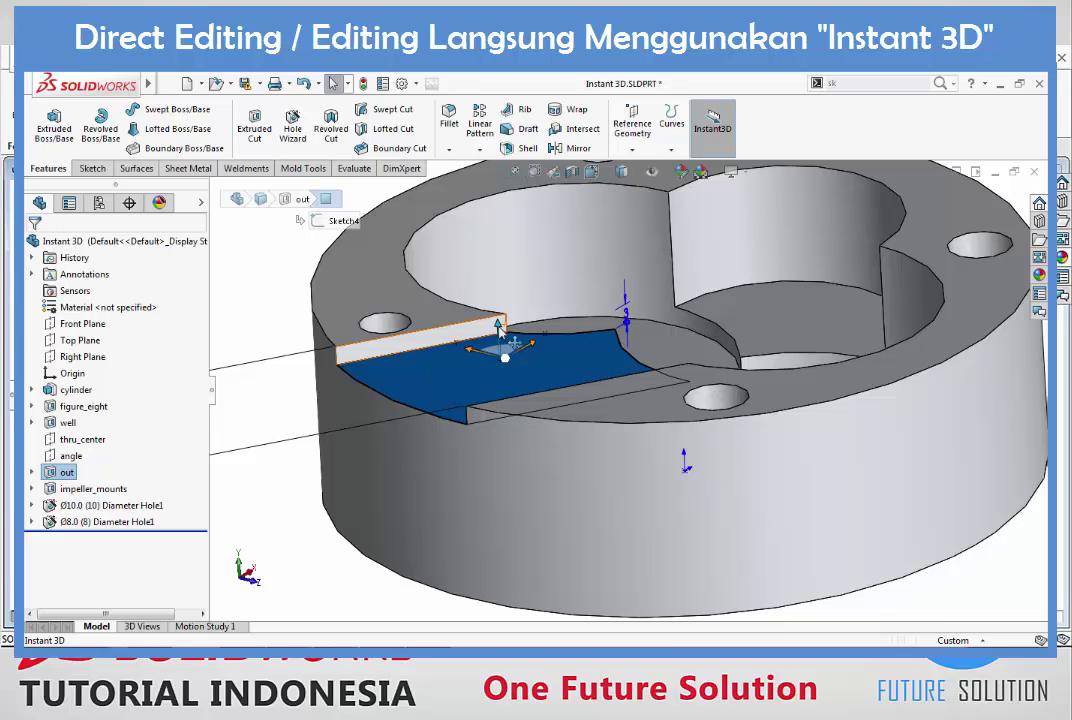
{"action": "left_click_drag", "start_coordinate": [499, 327], "coordinate": [502, 360]}
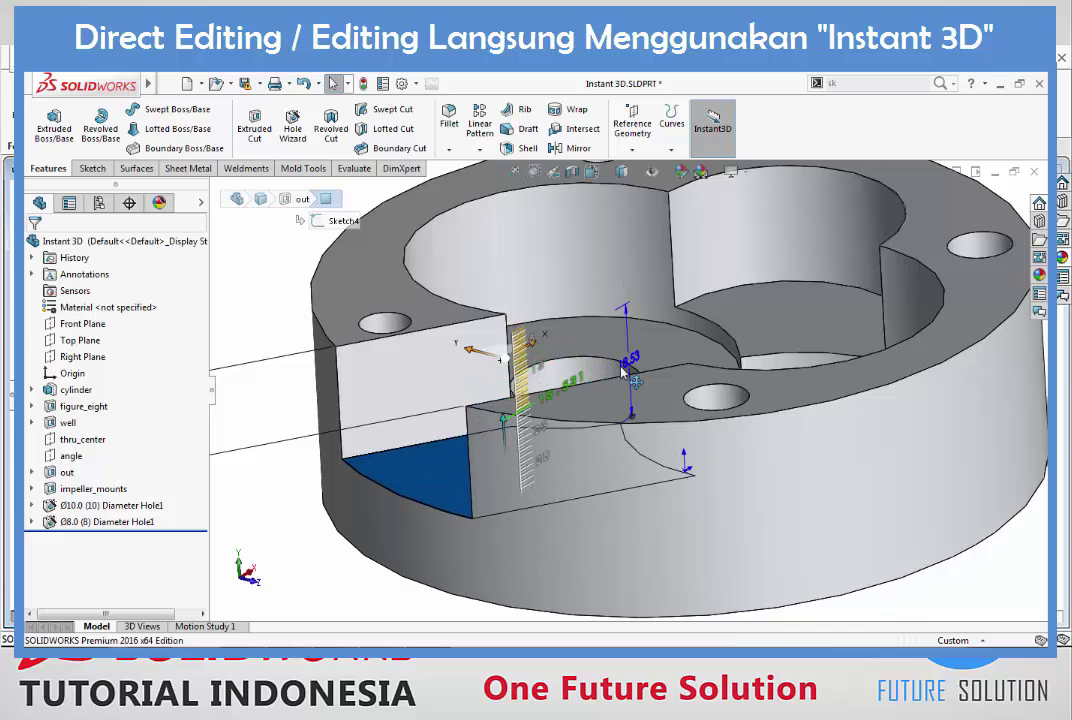
{"action": "mouse_move", "coordinate": [623, 370]}
{"action": "left_mouse_down"}
{"action": "mouse_move", "coordinate": [505, 352]}
{"action": "mouse_move", "coordinate": [527, 335]}
{"action": "mouse_move", "coordinate": [567, 339]}
{"action": "mouse_move", "coordinate": [591, 305]}
{"action": "left_mouse_up"}
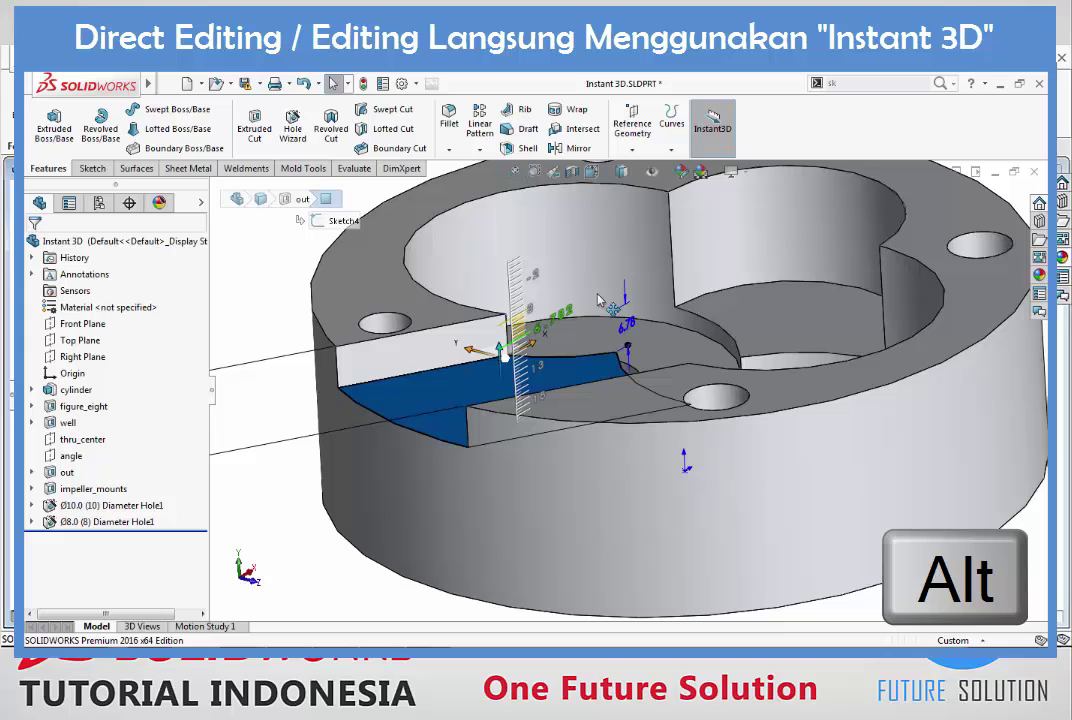
{"action": "mouse_move", "coordinate": [598, 300]}
{"action": "left_mouse_down", "text": "alt"}
{"action": "mouse_move", "coordinate": [724, 300]}
{"action": "mouse_move", "coordinate": [785, 319]}
{"action": "mouse_move", "coordinate": [718, 303]}
{"action": "left_mouse_up", "text": "alt"}
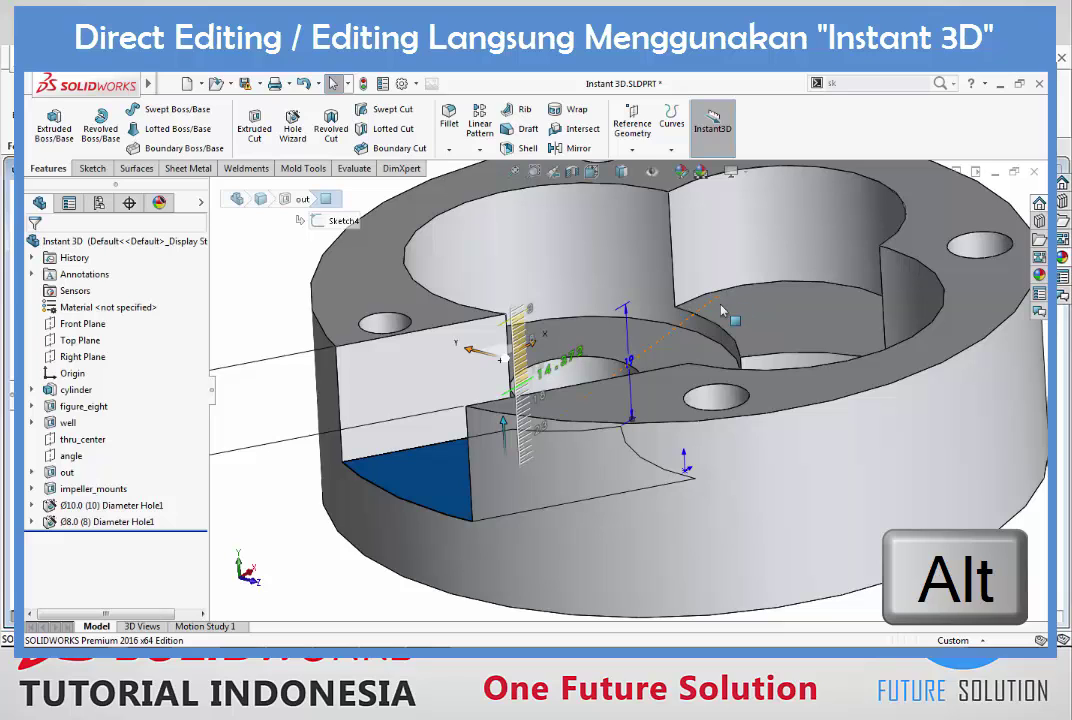
{"action": "left_click_drag", "start_coordinate": [721, 310], "coordinate": [721, 310], "text": "alt"}
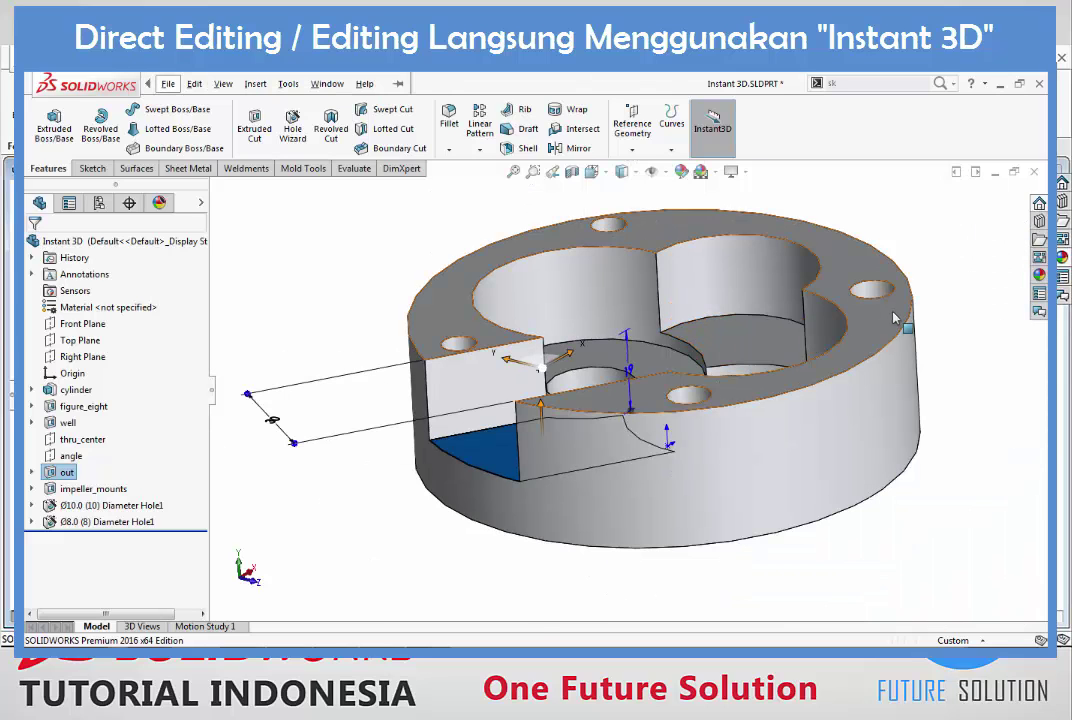
{"action": "key", "text": "Escape"}
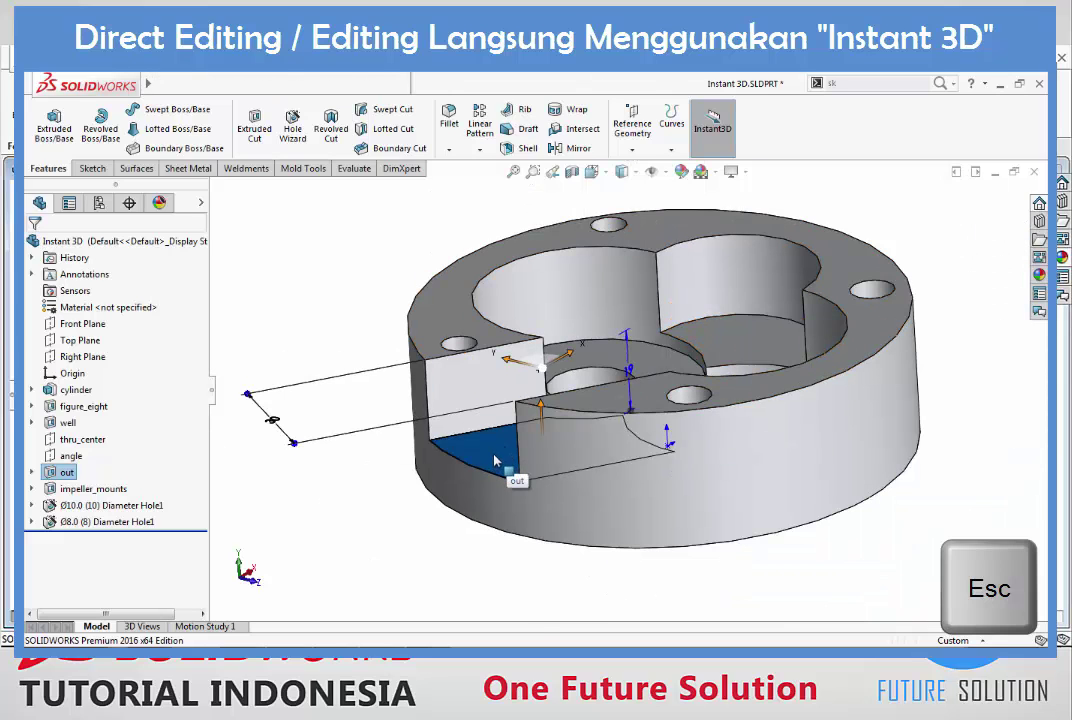
{"action": "key", "text": "Escape"}
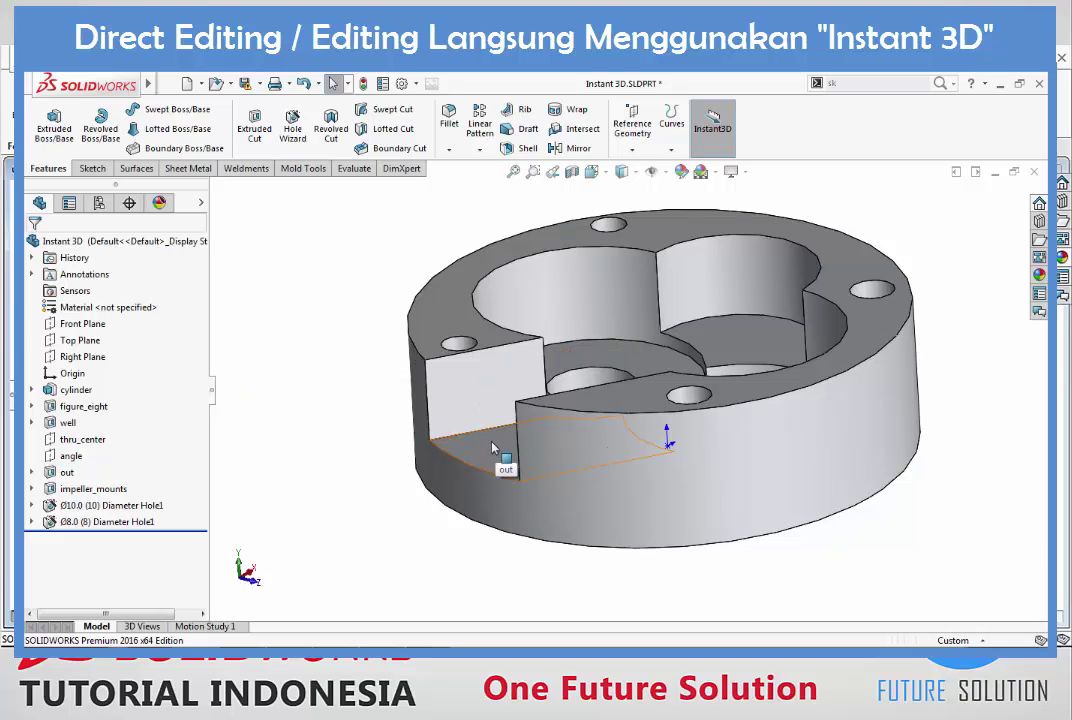
Step: Edit the out cut so it ends Up To Surface at the well pocket floor
{"action": "right_click", "coordinate": [492, 447]}
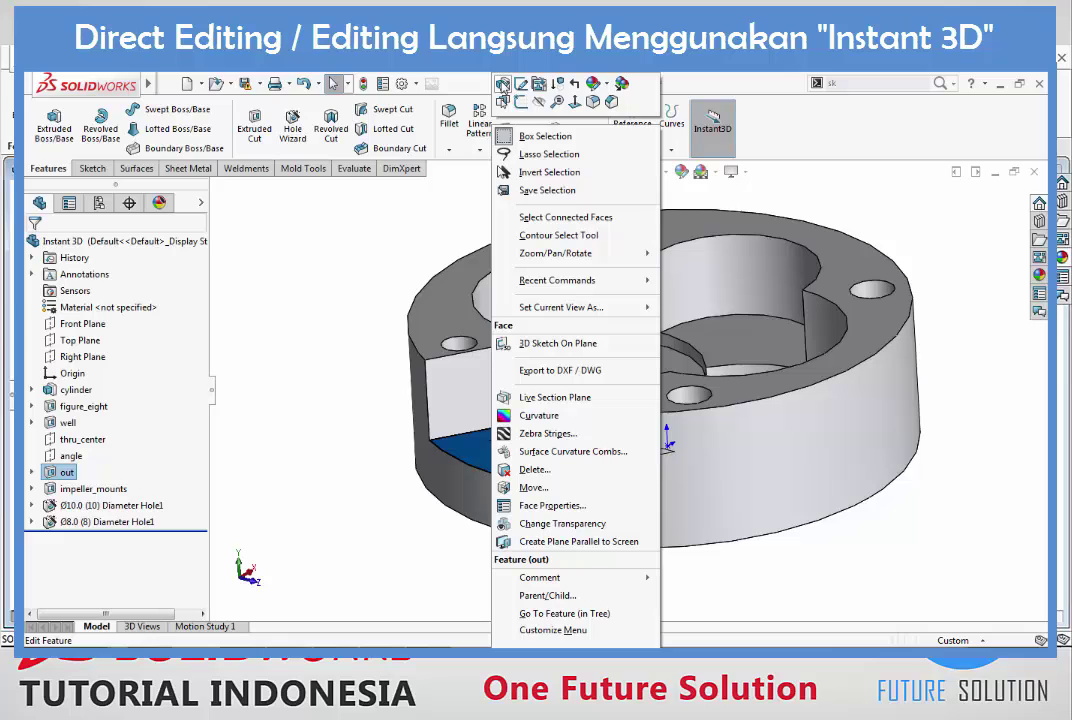
{"action": "left_click", "coordinate": [503, 85]}
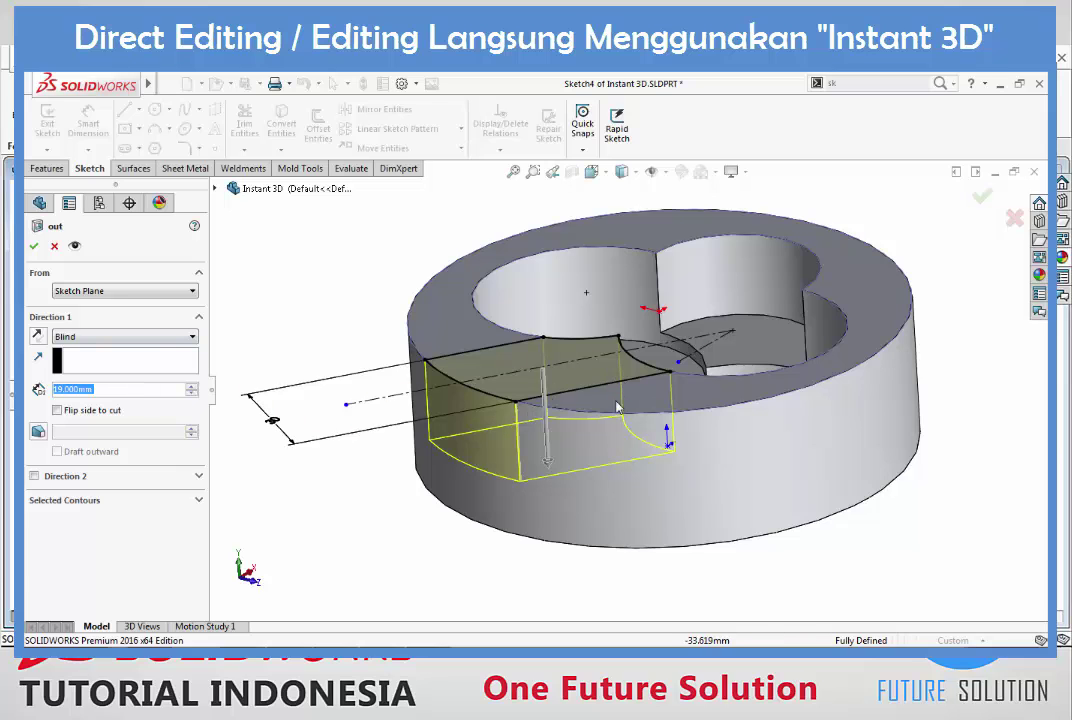
{"action": "left_click", "coordinate": [151, 339]}
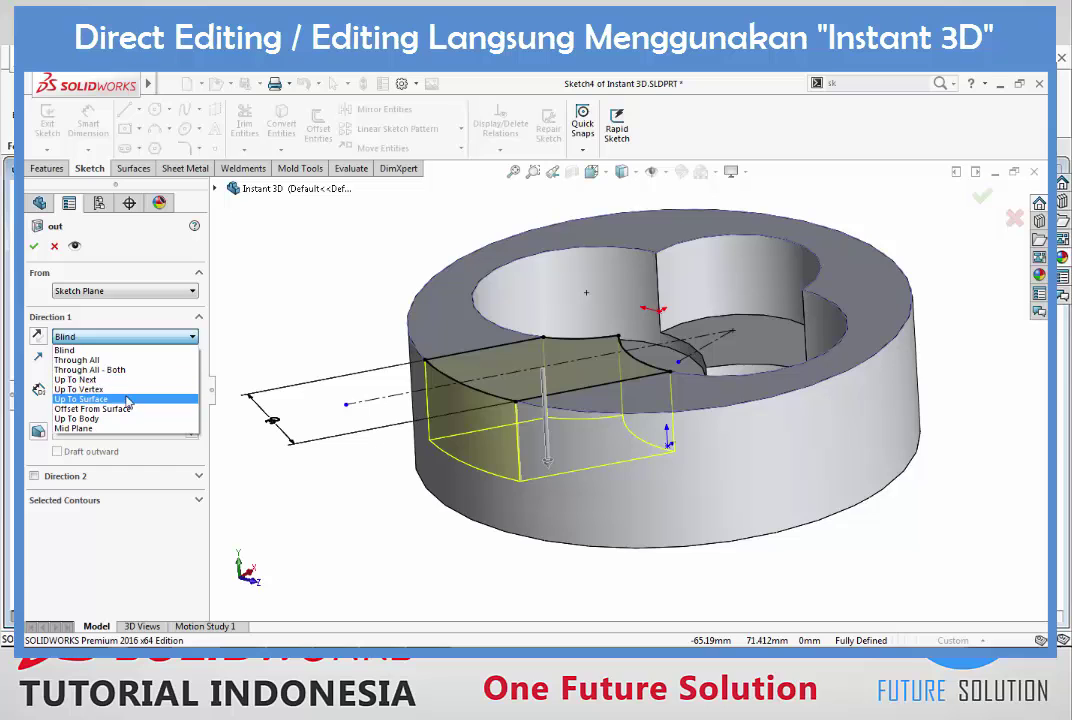
{"action": "left_click", "coordinate": [128, 400]}
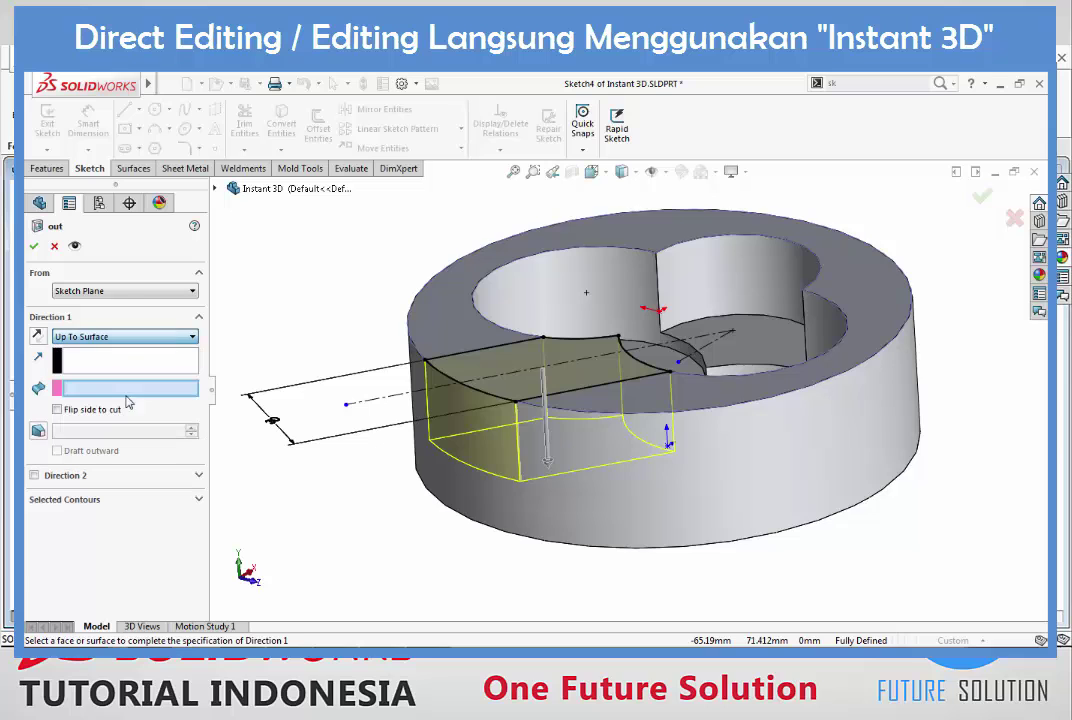
{"action": "left_click", "coordinate": [767, 363]}
{"action": "left_click", "coordinate": [34, 248]}
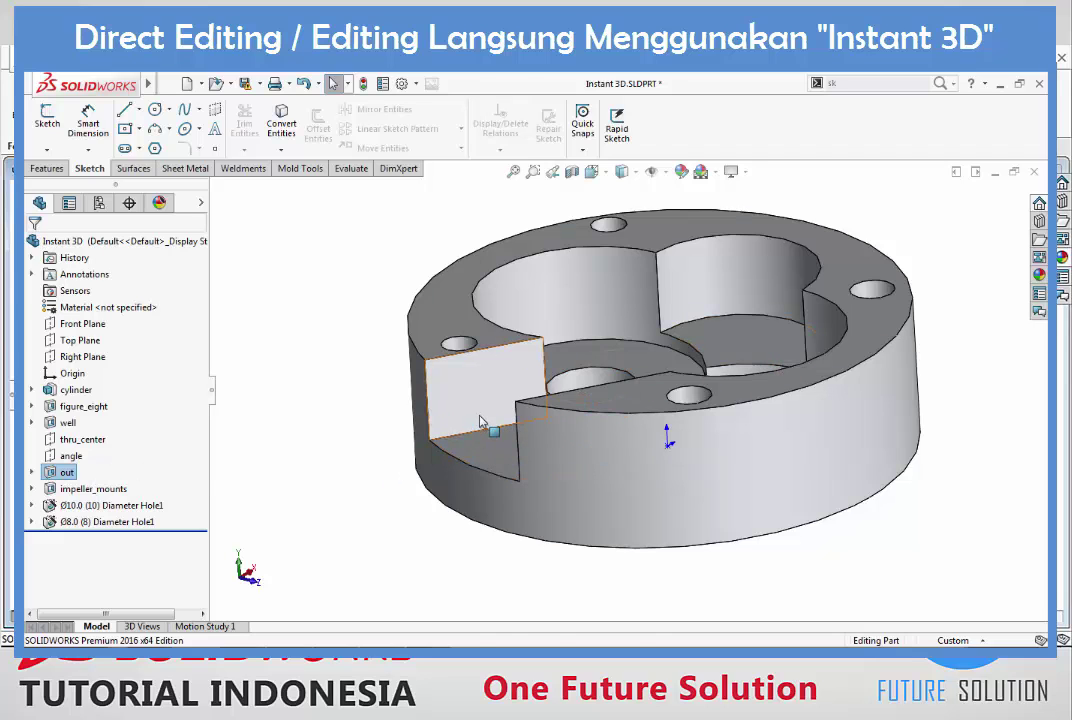
Step: Recheck and confirm the out cut settings, then select the well pocket floor
{"action": "right_click", "coordinate": [482, 423]}
{"action": "left_click", "coordinate": [491, 84]}
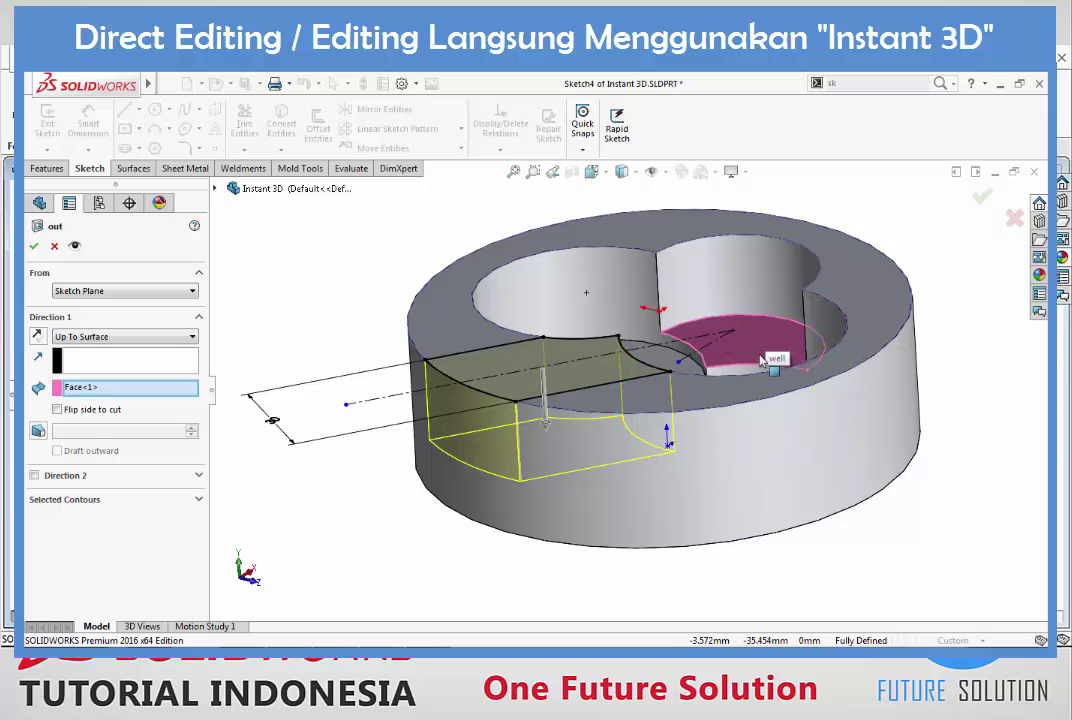
{"action": "left_click", "coordinate": [35, 245]}
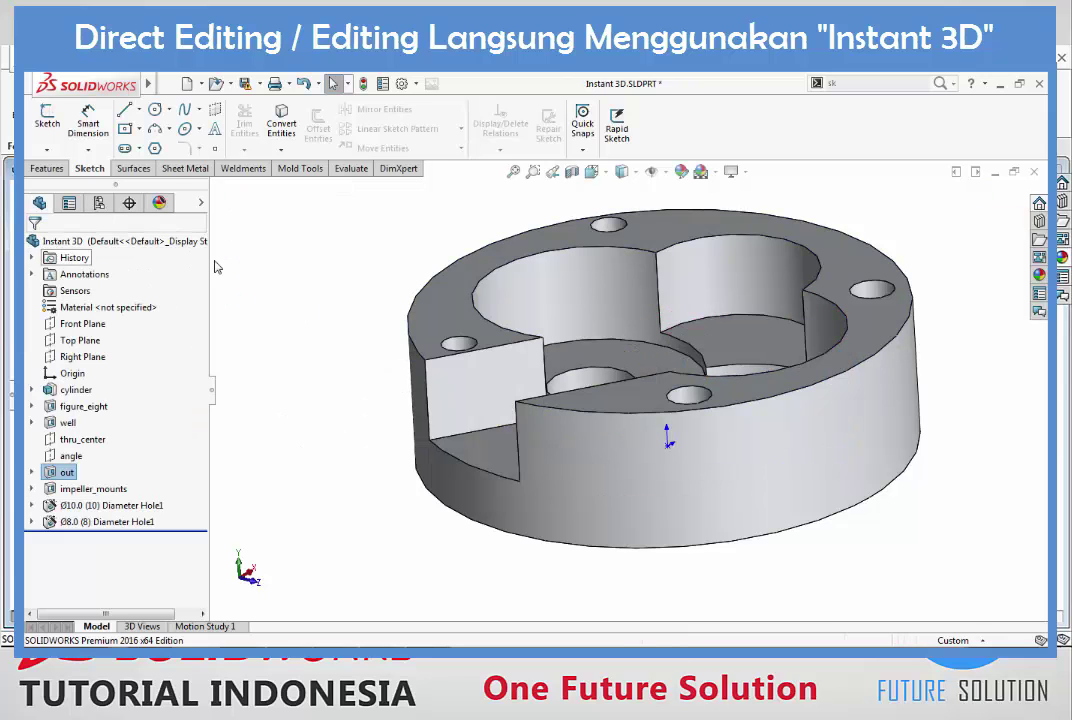
{"action": "left_click", "coordinate": [738, 343]}
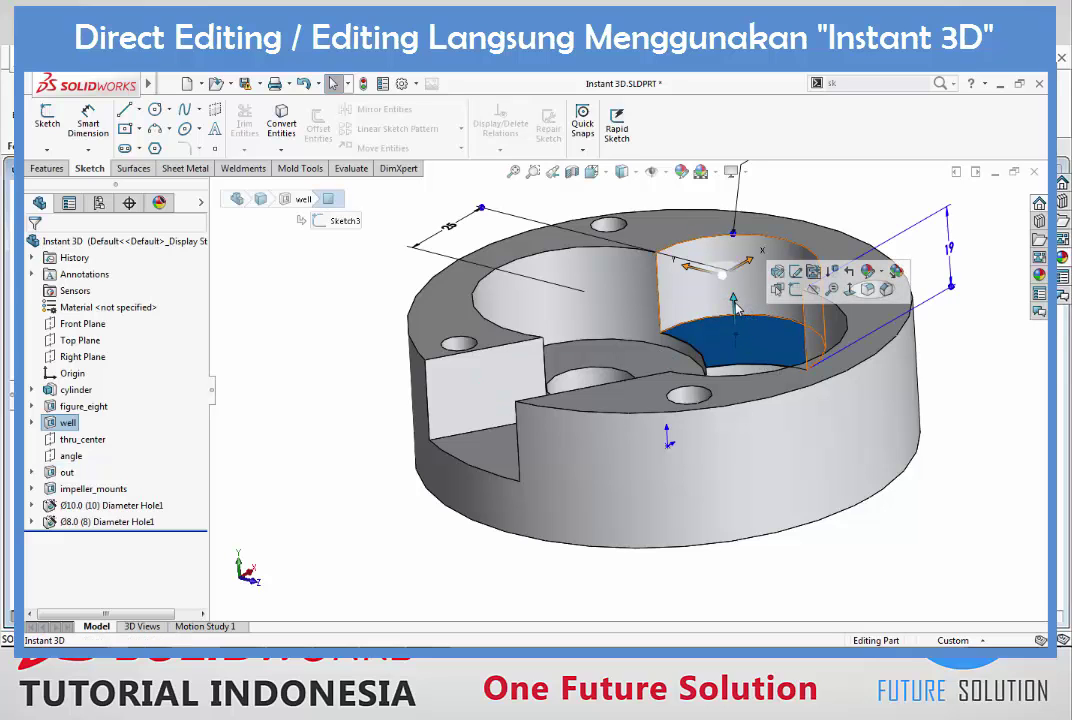
Step: Raise the well pocket floor to a 14.54 depth and return to isometric view
{"action": "mouse_move", "coordinate": [737, 302]}
{"action": "left_mouse_down"}
{"action": "mouse_move", "coordinate": [746, 262]}
{"action": "mouse_move", "coordinate": [752, 293]}
{"action": "left_mouse_up"}
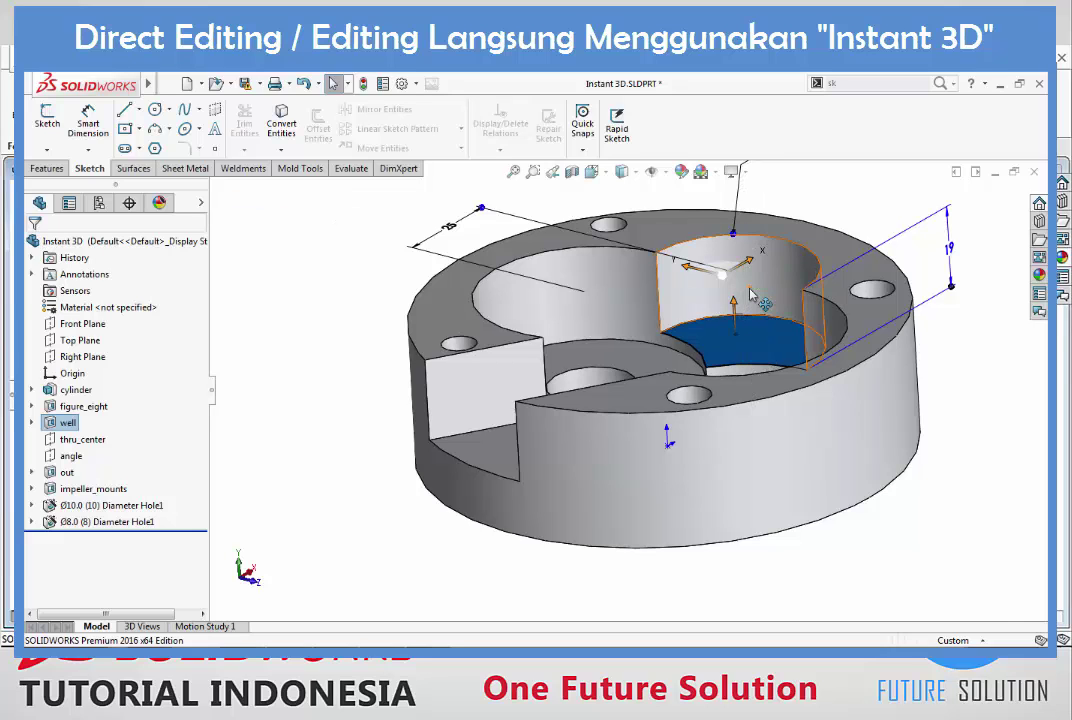
{"action": "key", "text": "Escape"}
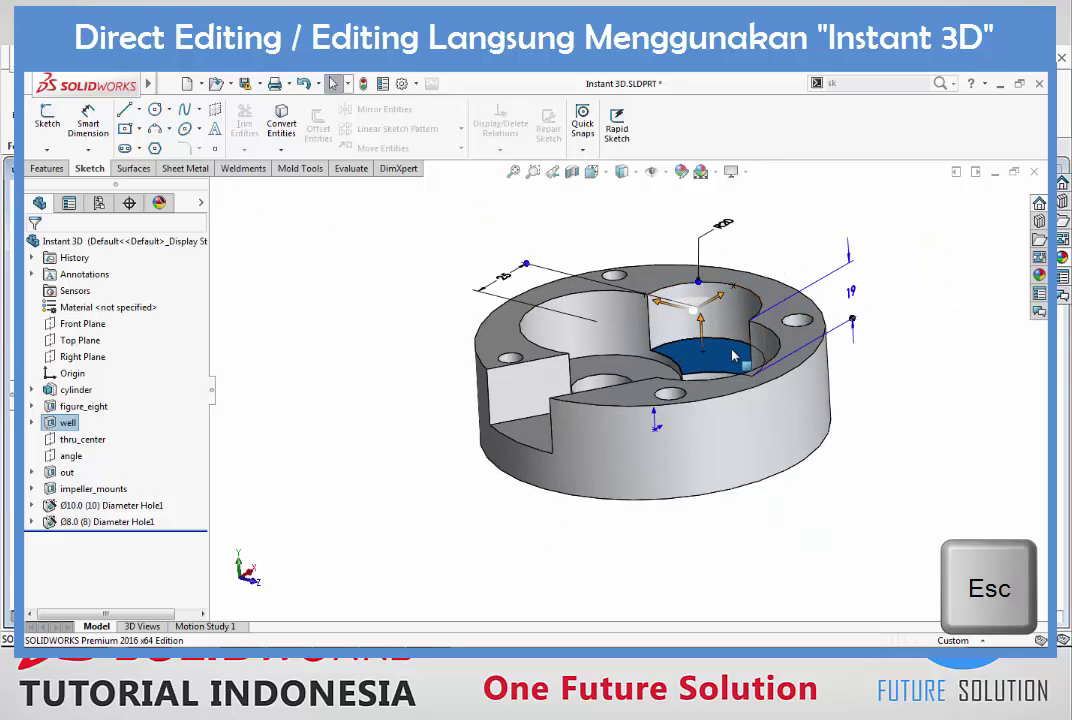
{"action": "key", "text": "Escape"}
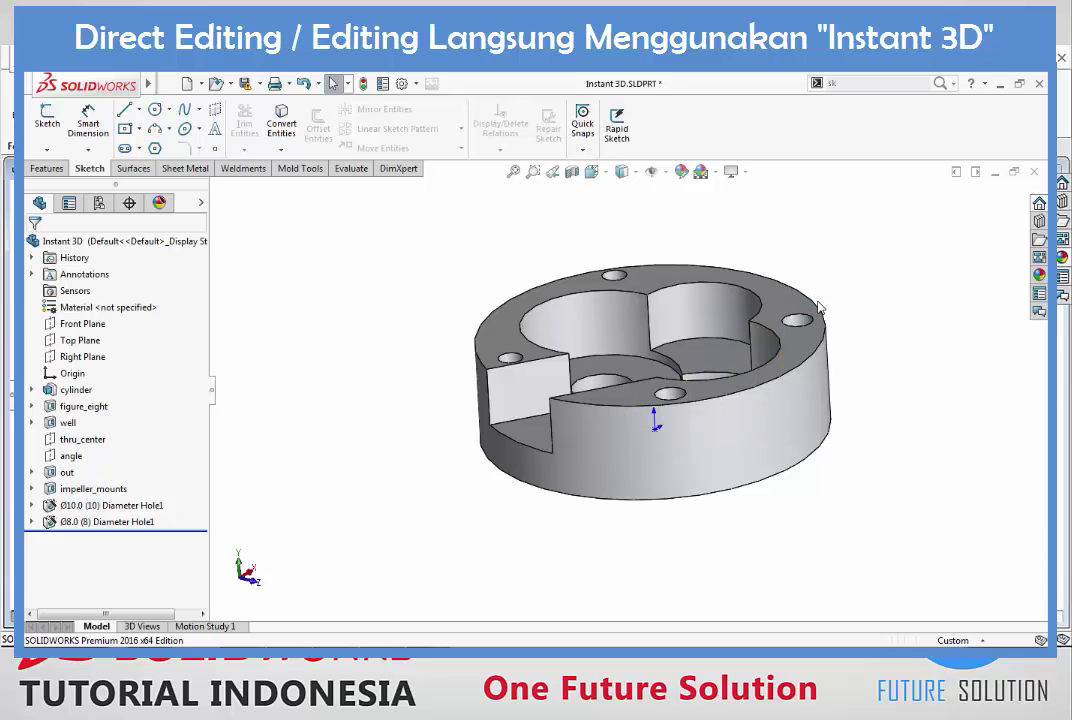
{"action": "key", "text": "ctrl+7"}
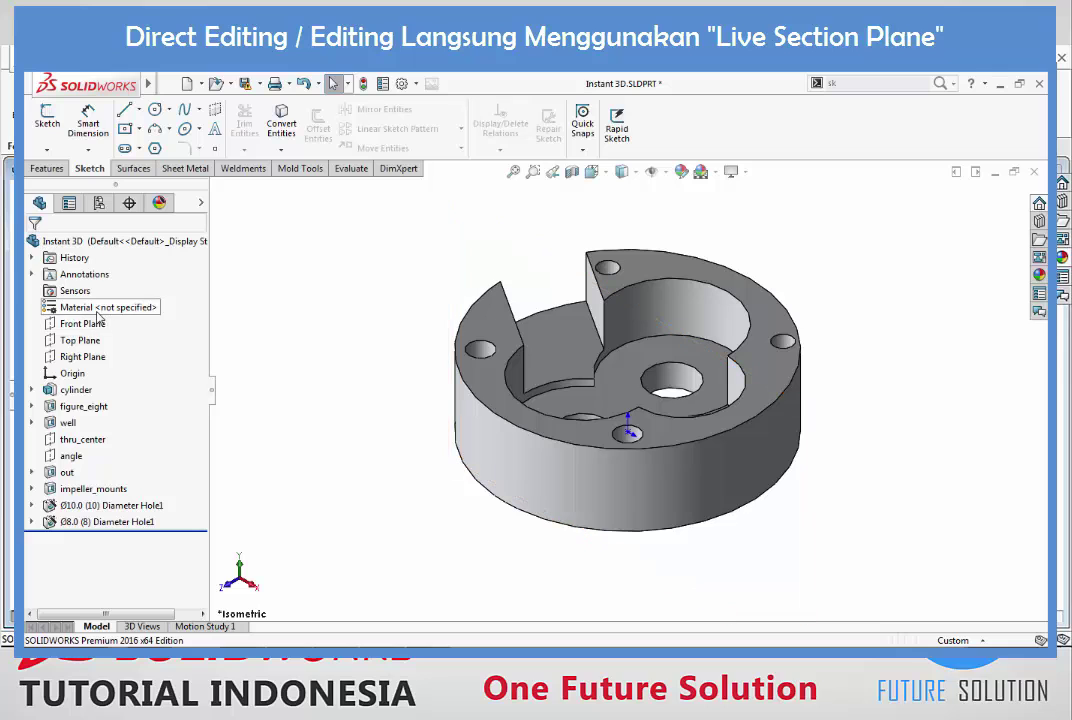
Step: Select the Front Plane, orbit to an oblique side view, and bring up its options
{"action": "left_click", "coordinate": [90, 324]}
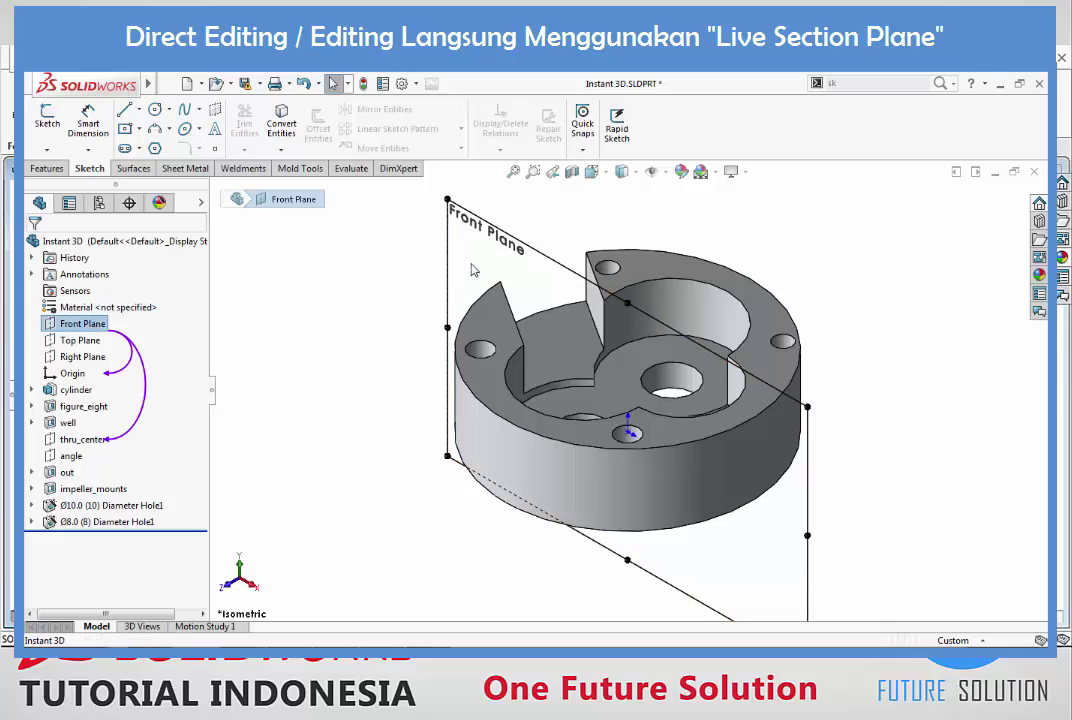
{"action": "scroll", "coordinate": [665, 398], "scroll_direction": "up", "scroll_amount": 3}
{"action": "mouse_move", "coordinate": [665, 398]}
{"action": "middle_mouse_down"}
{"action": "mouse_move", "coordinate": [610, 467]}
{"action": "mouse_move", "coordinate": [612, 397]}
{"action": "middle_mouse_up"}
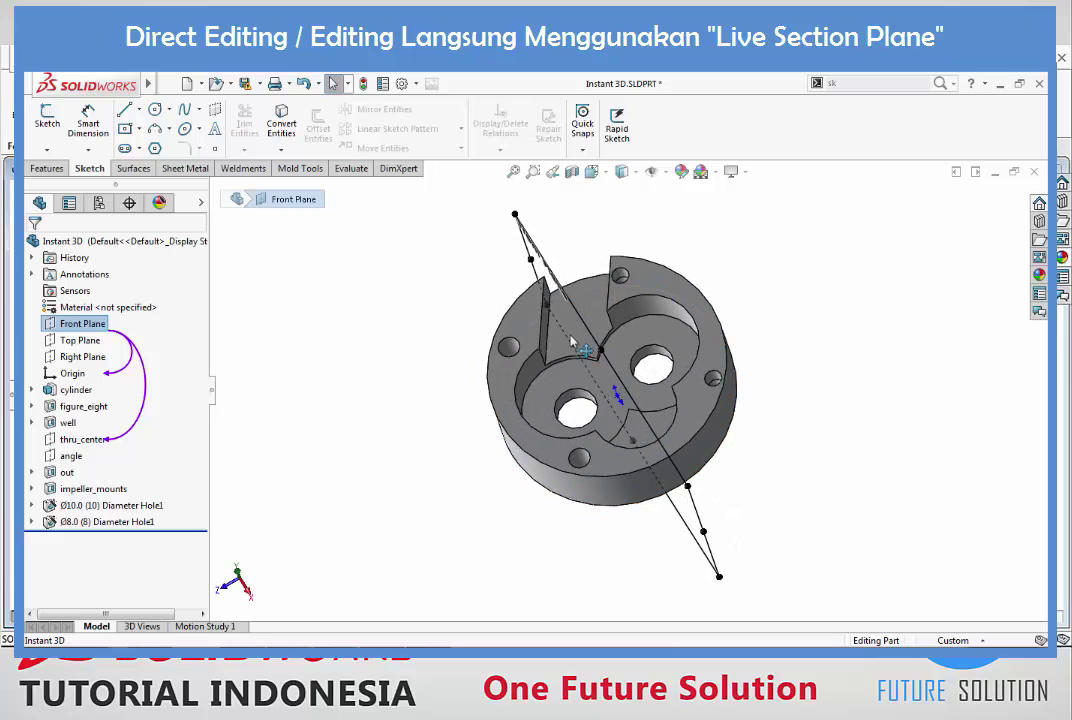
{"action": "scroll", "coordinate": [612, 397], "scroll_direction": "down", "scroll_amount": 3}
{"action": "scroll", "coordinate": [615, 405], "scroll_direction": "down", "scroll_amount": 2}
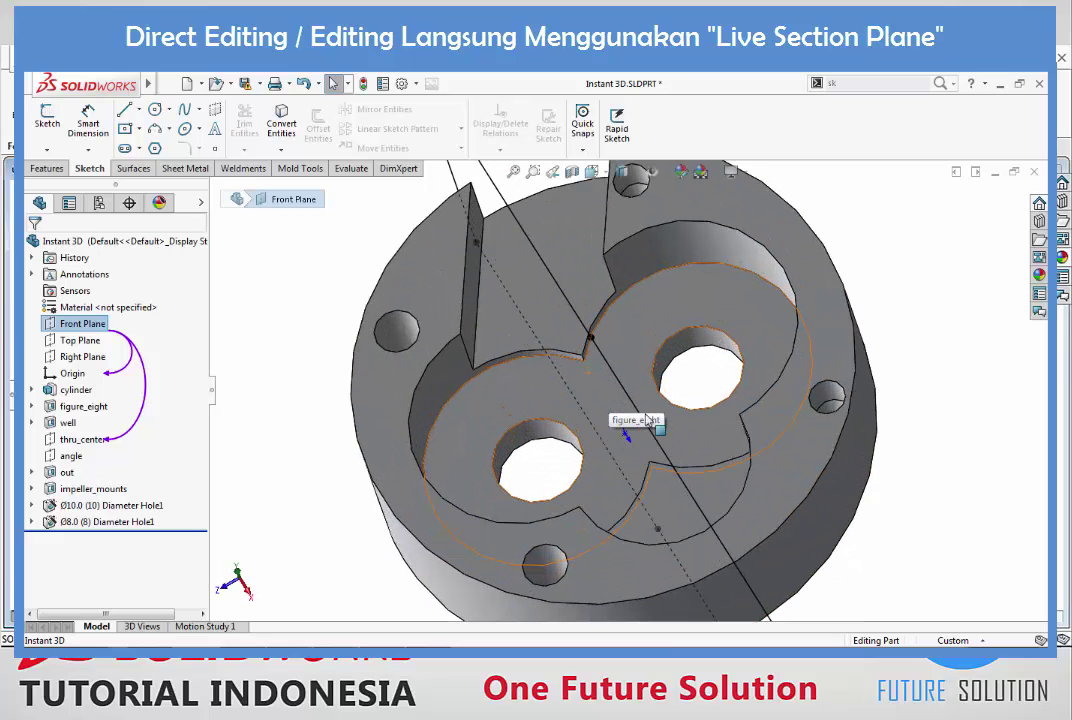
{"action": "scroll", "coordinate": [717, 505], "scroll_direction": "up", "scroll_amount": 2}
{"action": "middle_click_drag", "start_coordinate": [694, 490], "coordinate": [546, 359]}
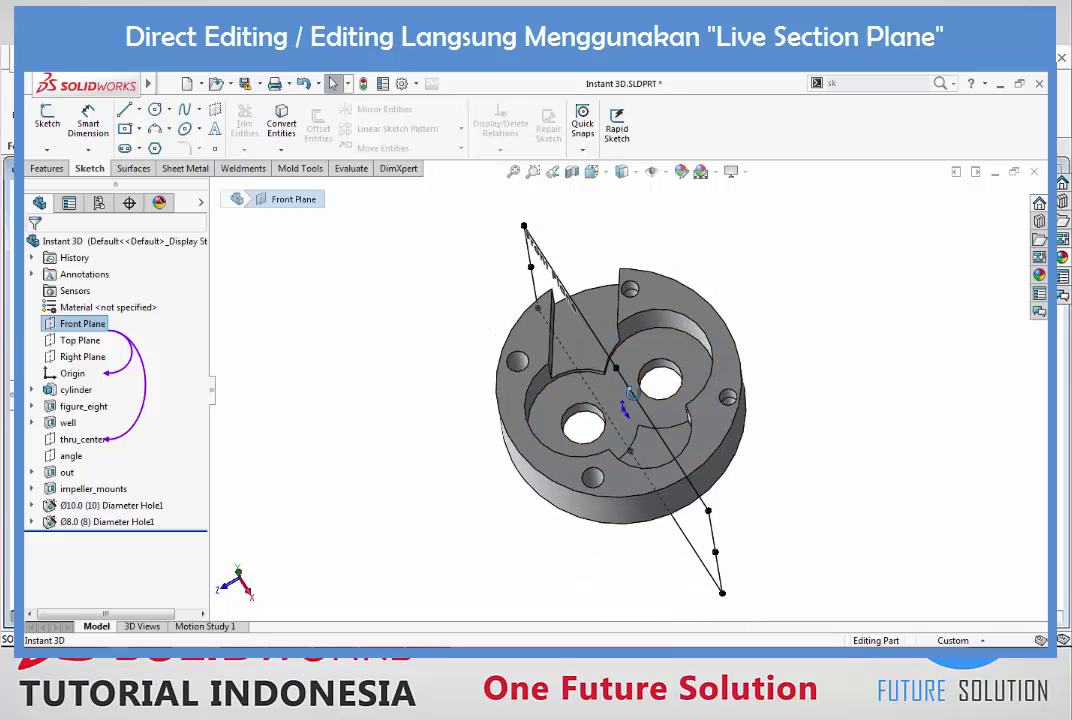
{"action": "middle_click_drag", "start_coordinate": [632, 443], "coordinate": [643, 329]}
{"action": "scroll", "coordinate": [591, 366], "scroll_direction": "down", "scroll_amount": 2}
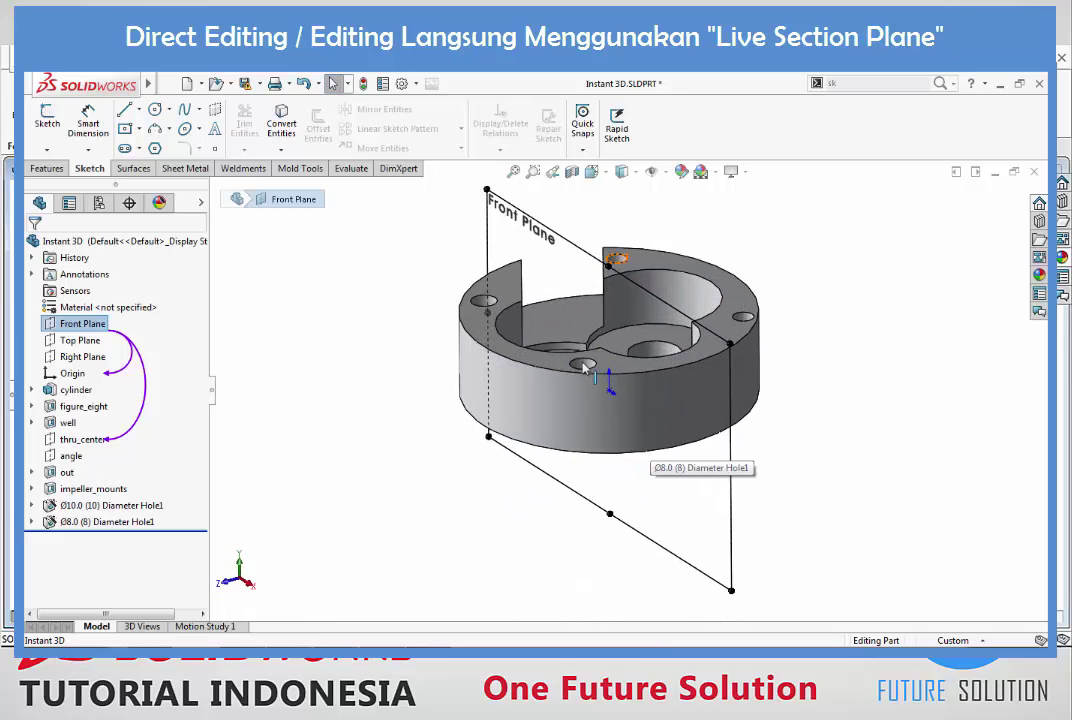
{"action": "scroll", "coordinate": [567, 310], "scroll_direction": "down", "scroll_amount": 1}
{"action": "scroll", "coordinate": [564, 307], "scroll_direction": "up", "scroll_amount": 1}
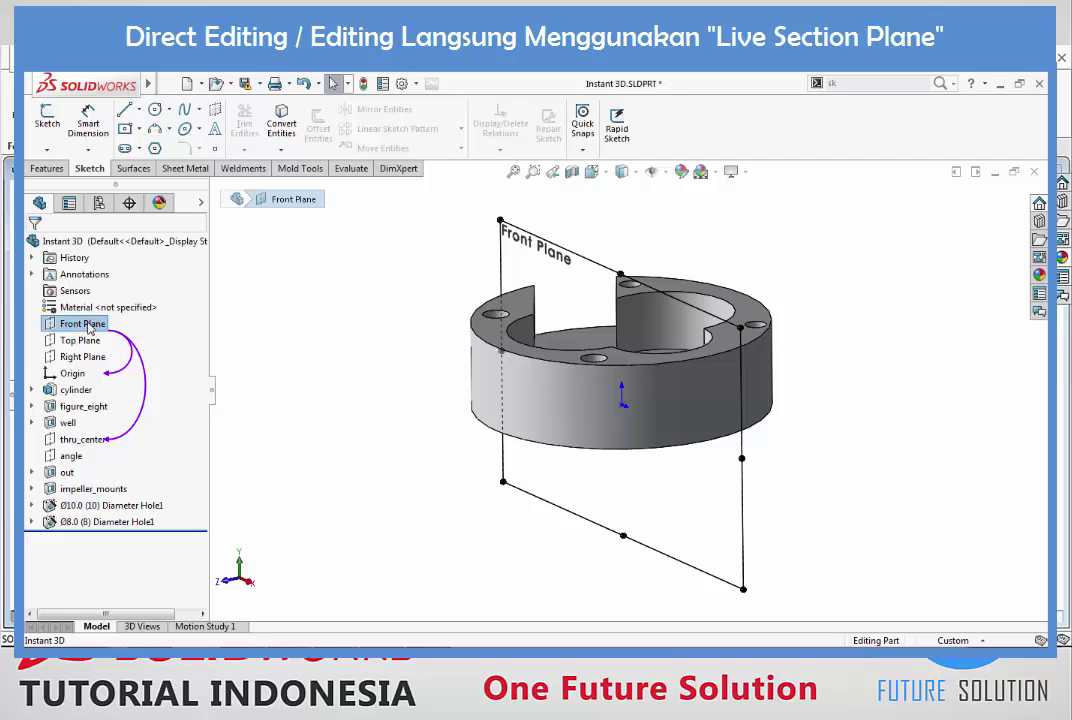
{"action": "right_click", "coordinate": [97, 330]}
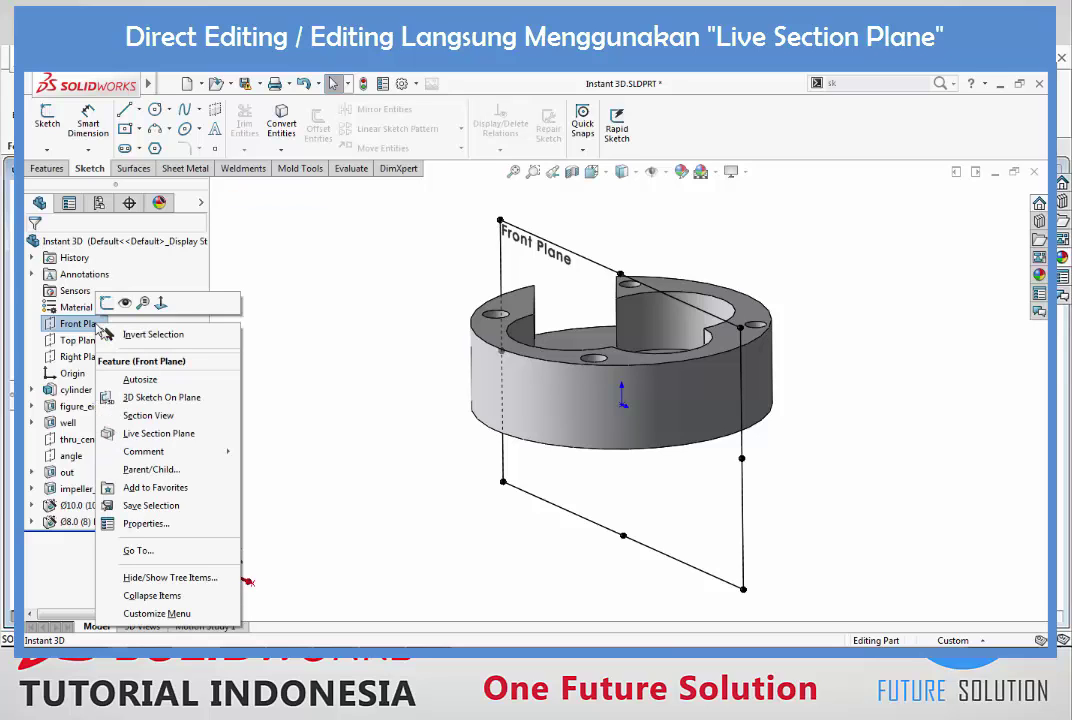
Step: Add Live Section Plane1 on the Front Plane, select it, and view it Normal To
{"action": "left_click", "coordinate": [160, 437]}
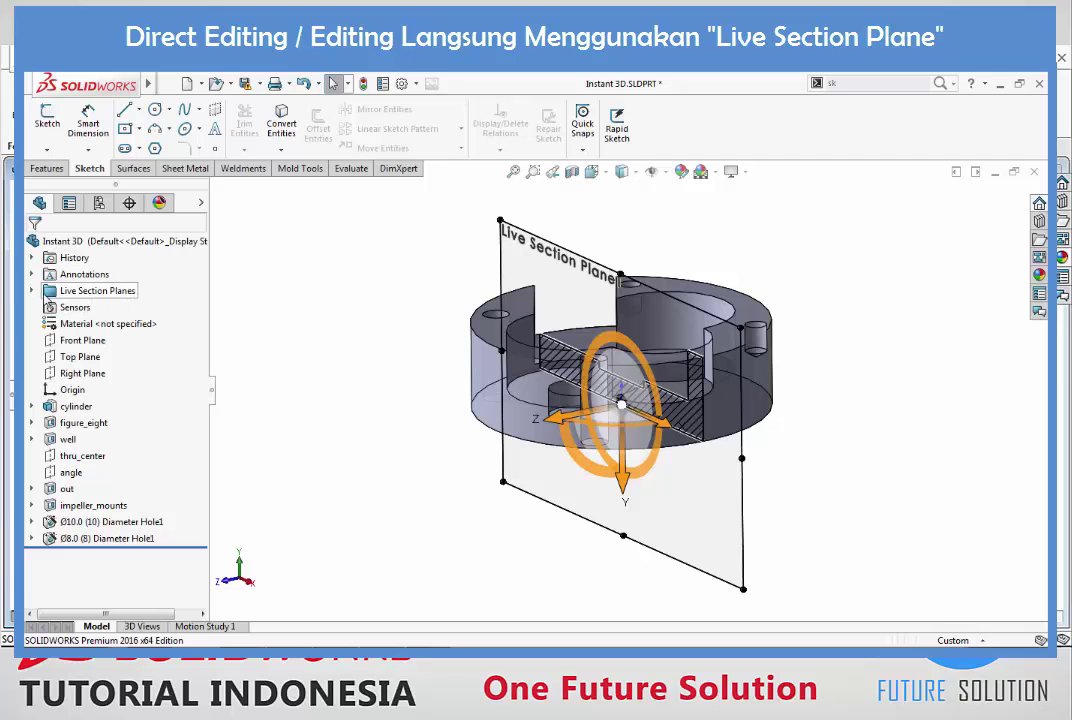
{"action": "left_click", "coordinate": [32, 291]}
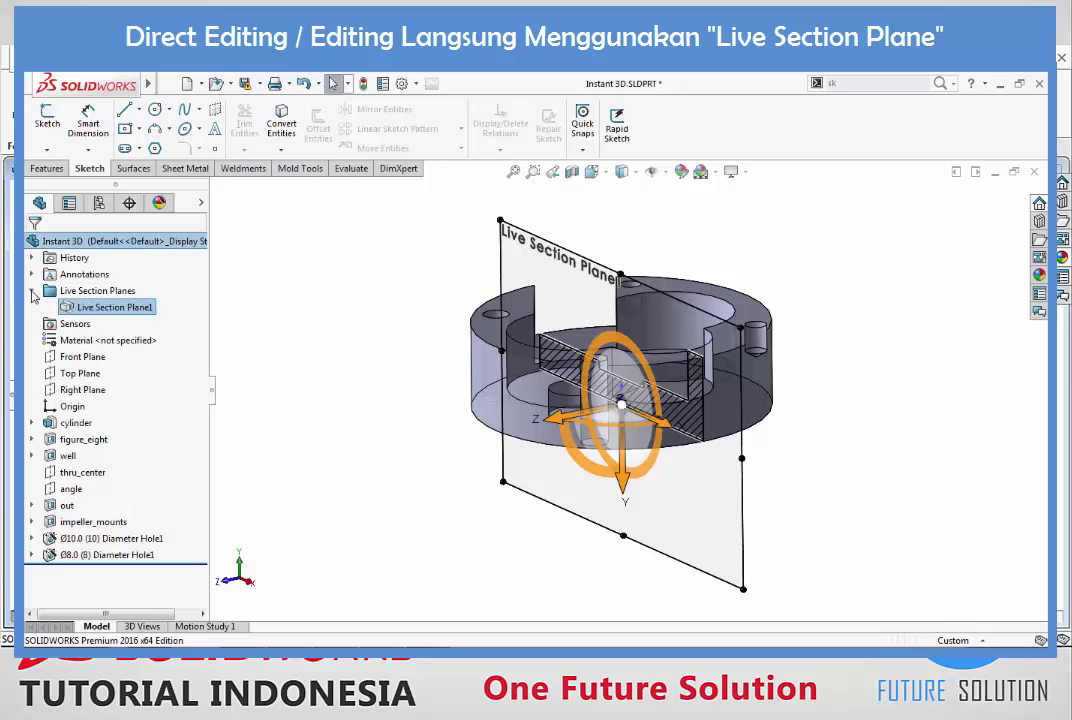
{"action": "left_click", "coordinate": [145, 308]}
{"action": "key", "text": "ctrl+8"}
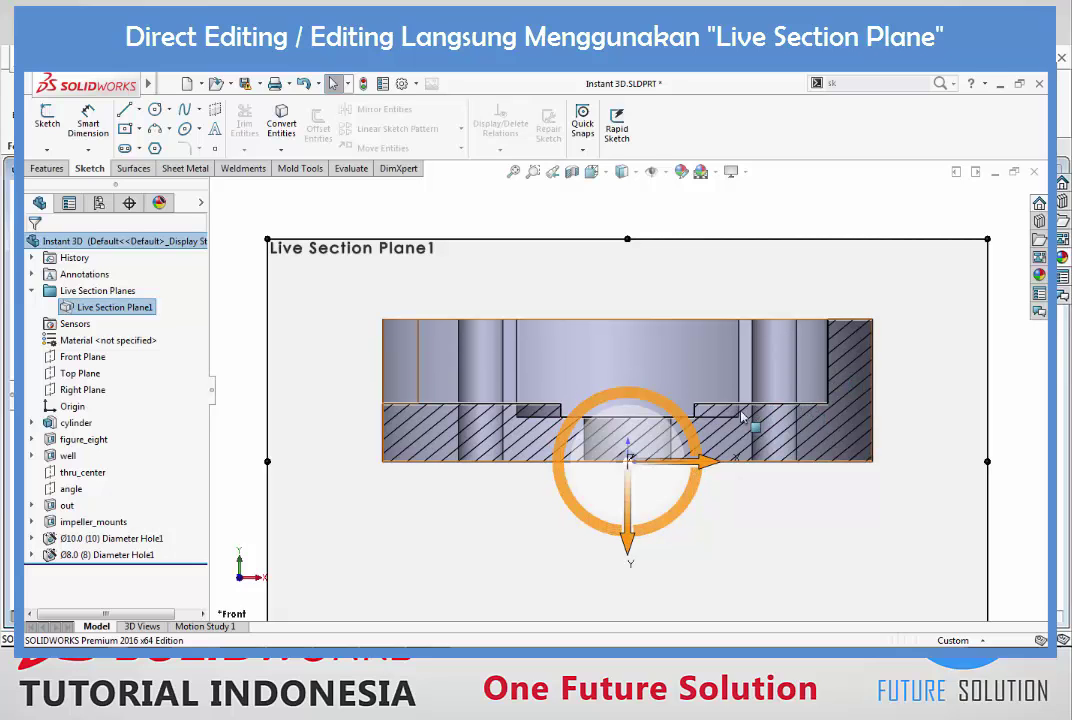
Step: Try pulling the step face upward in the section view
{"action": "scroll", "coordinate": [714, 408], "scroll_direction": "down", "scroll_amount": 3}
{"action": "mouse_move", "coordinate": [706, 409]}
{"action": "left_mouse_down"}
{"action": "mouse_move", "coordinate": [715, 343]}
{"action": "mouse_move", "coordinate": [745, 404]}
{"action": "left_mouse_up"}
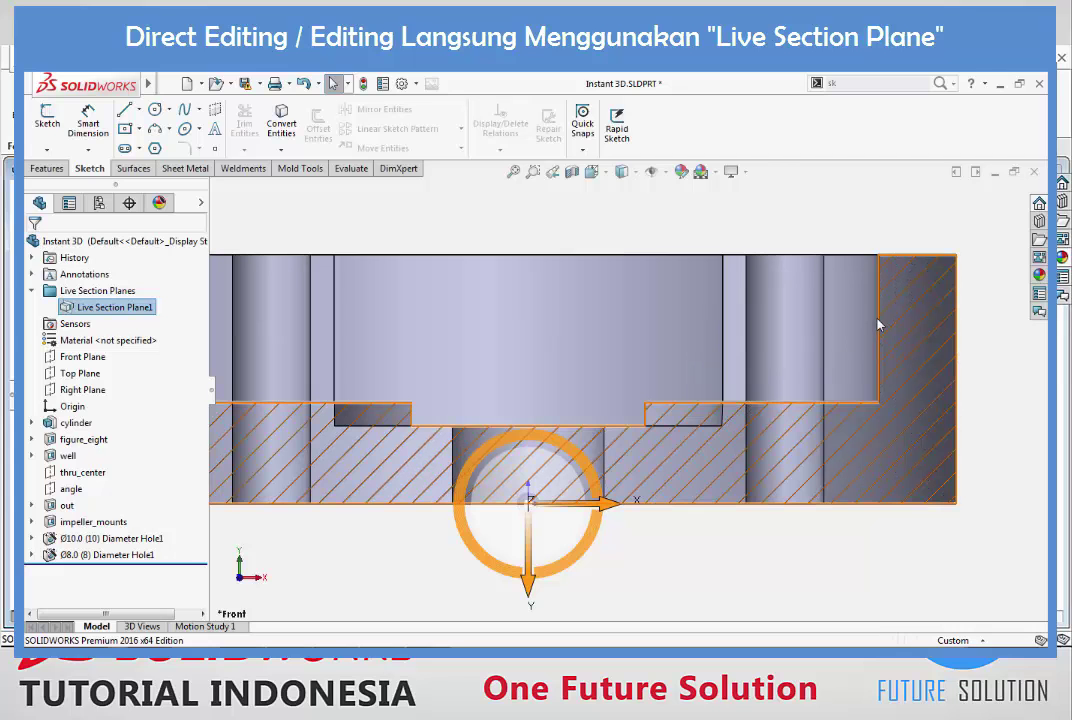
{"action": "scroll", "coordinate": [880, 368], "scroll_direction": "down", "scroll_amount": 3}
{"action": "scroll", "coordinate": [858, 376], "scroll_direction": "down", "scroll_amount": 2}
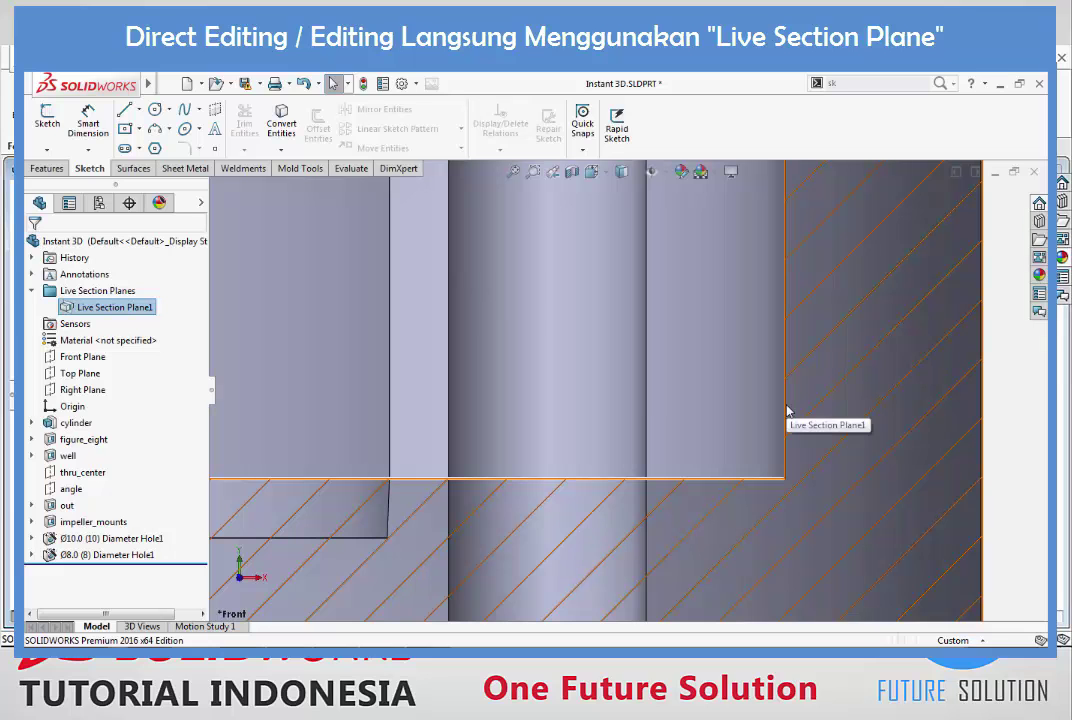
Step: Select the live section plane and raise the inner ledge's top edge to 18
{"action": "left_click", "coordinate": [787, 410]}
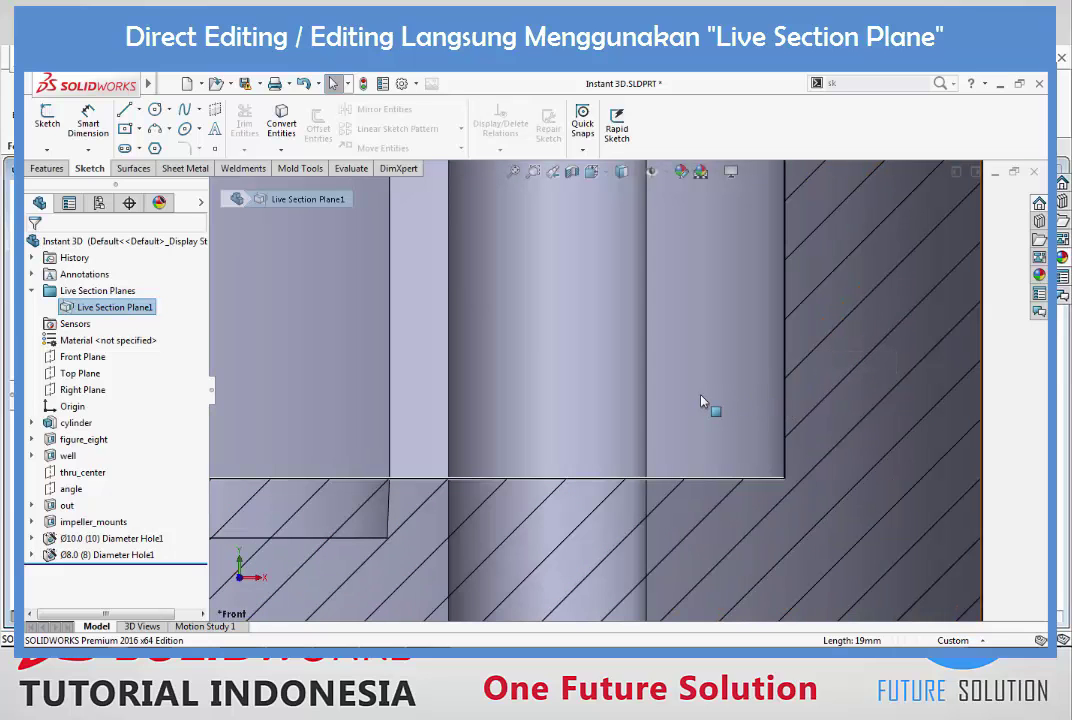
{"action": "scroll", "coordinate": [713, 411], "scroll_direction": "up", "scroll_amount": 3}
{"action": "scroll", "coordinate": [531, 447], "scroll_direction": "down", "scroll_amount": 2}
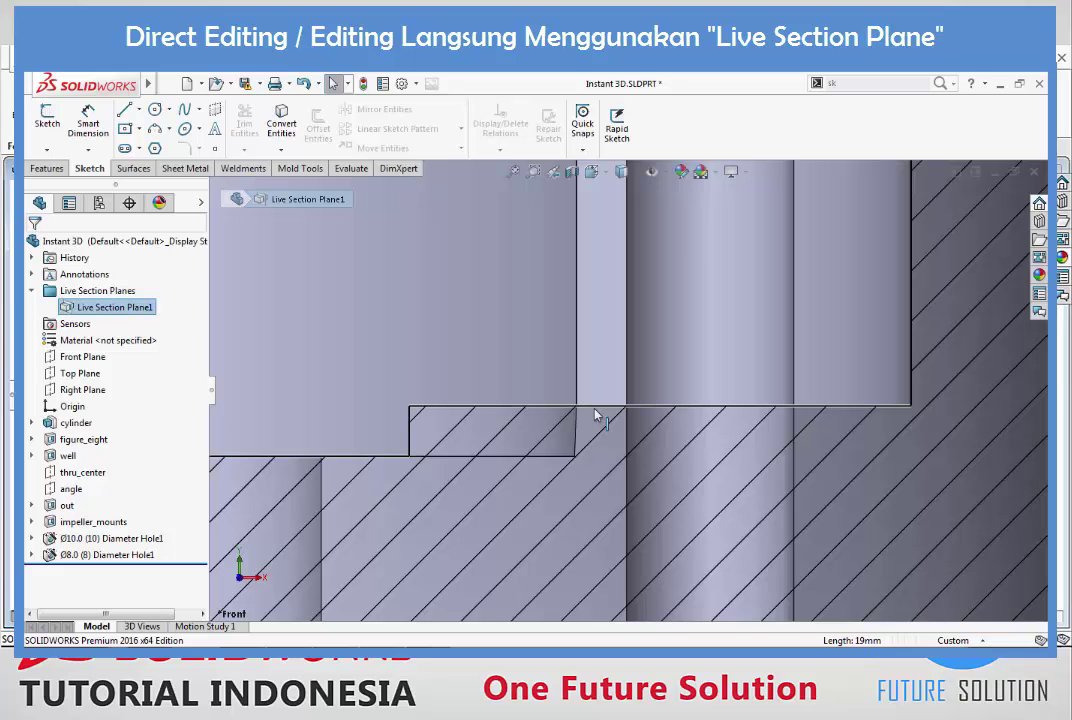
{"action": "left_click_drag", "start_coordinate": [596, 414], "coordinate": [603, 352]}
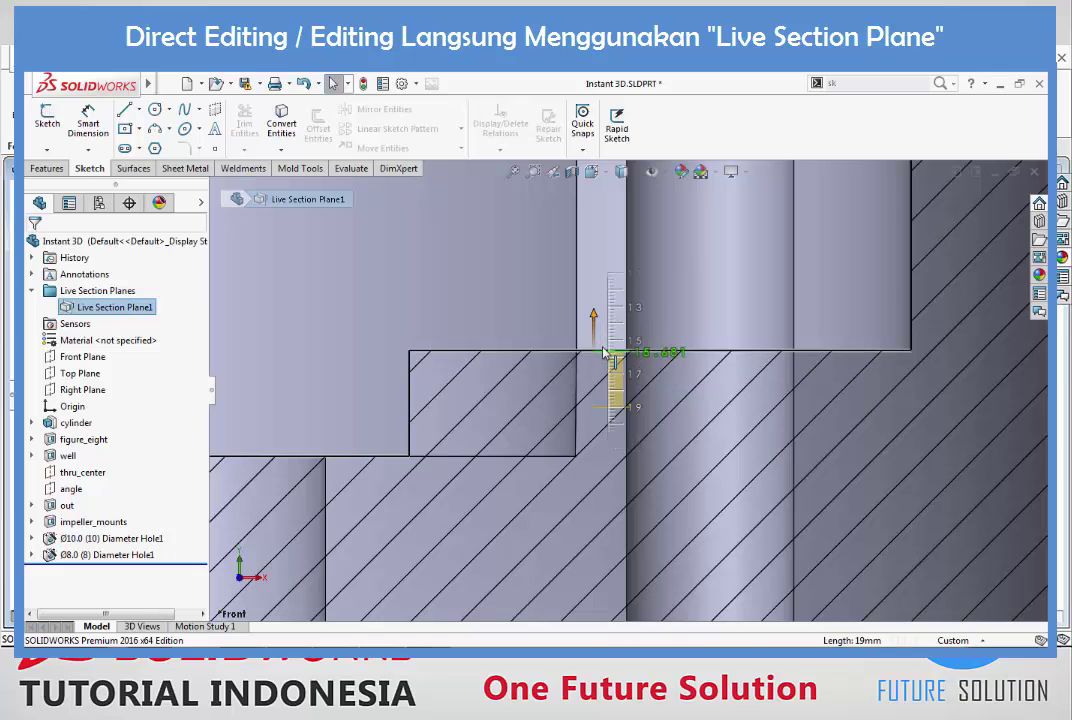
{"action": "left_click_drag", "start_coordinate": [603, 352], "coordinate": [617, 347]}
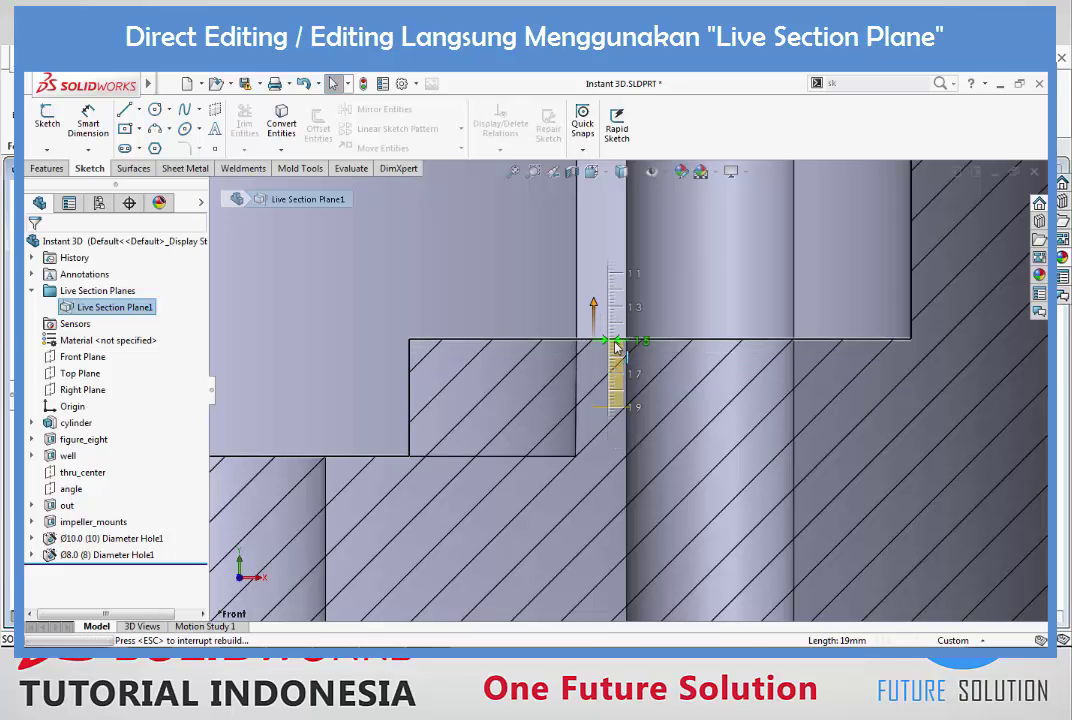
{"action": "scroll", "coordinate": [837, 335], "scroll_direction": "down", "scroll_amount": 2}
{"action": "scroll", "coordinate": [775, 302], "scroll_direction": "down", "scroll_amount": 2}
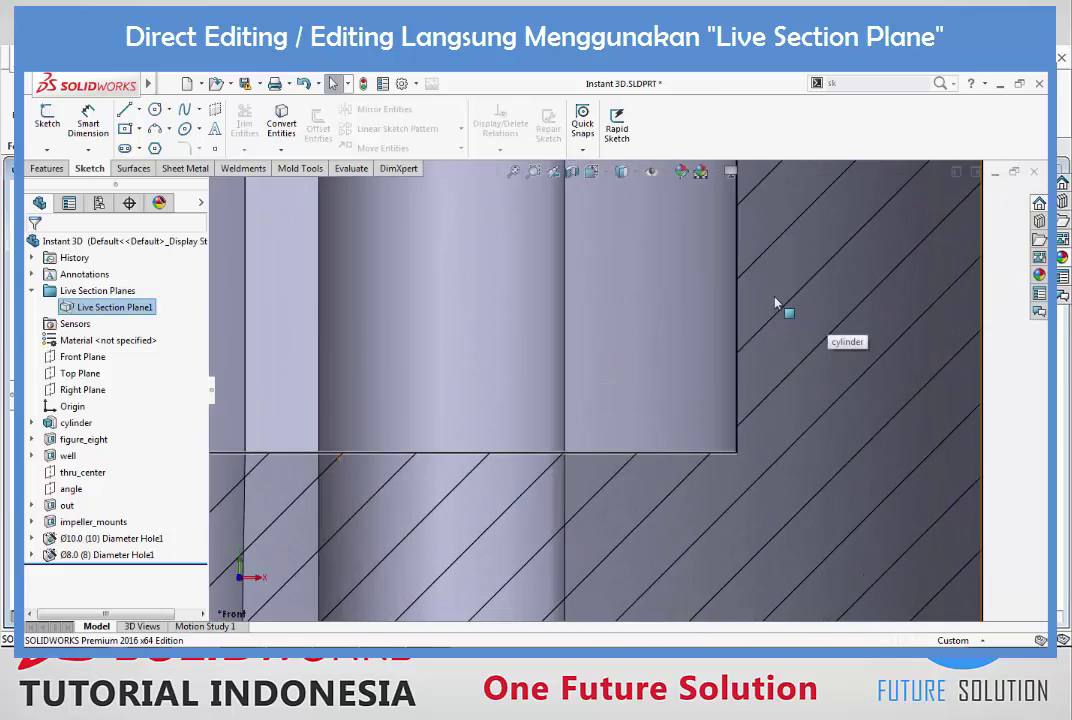
{"action": "scroll", "coordinate": [775, 302], "scroll_direction": "down", "scroll_amount": 2}
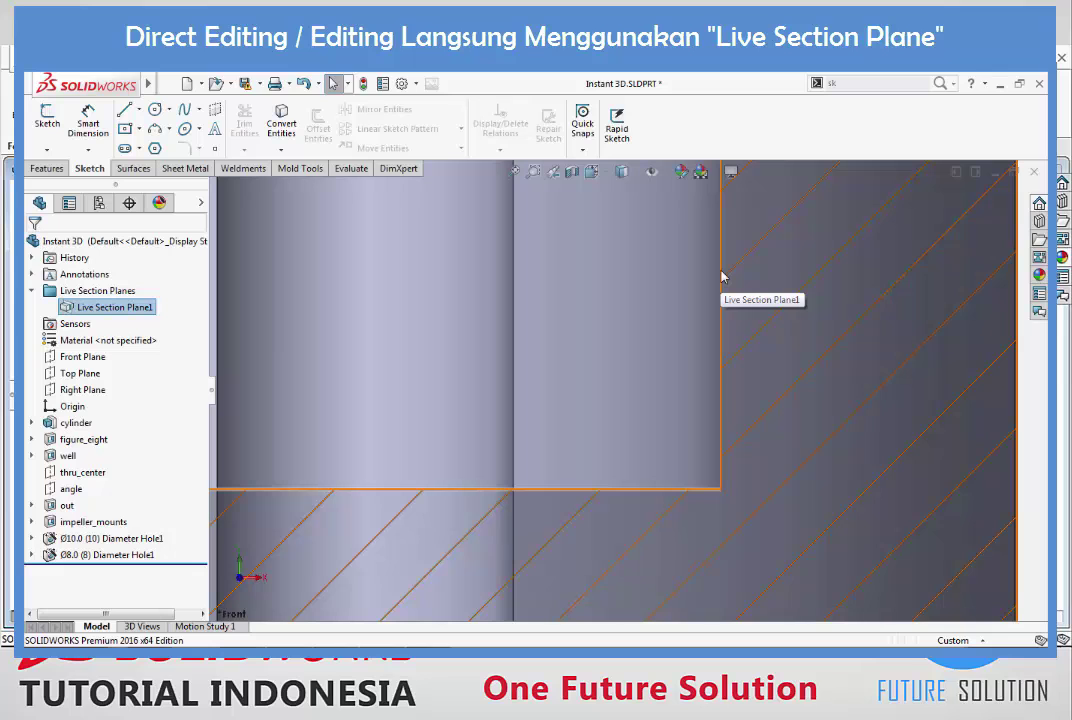
{"action": "scroll", "coordinate": [724, 277], "scroll_direction": "up", "scroll_amount": 3}
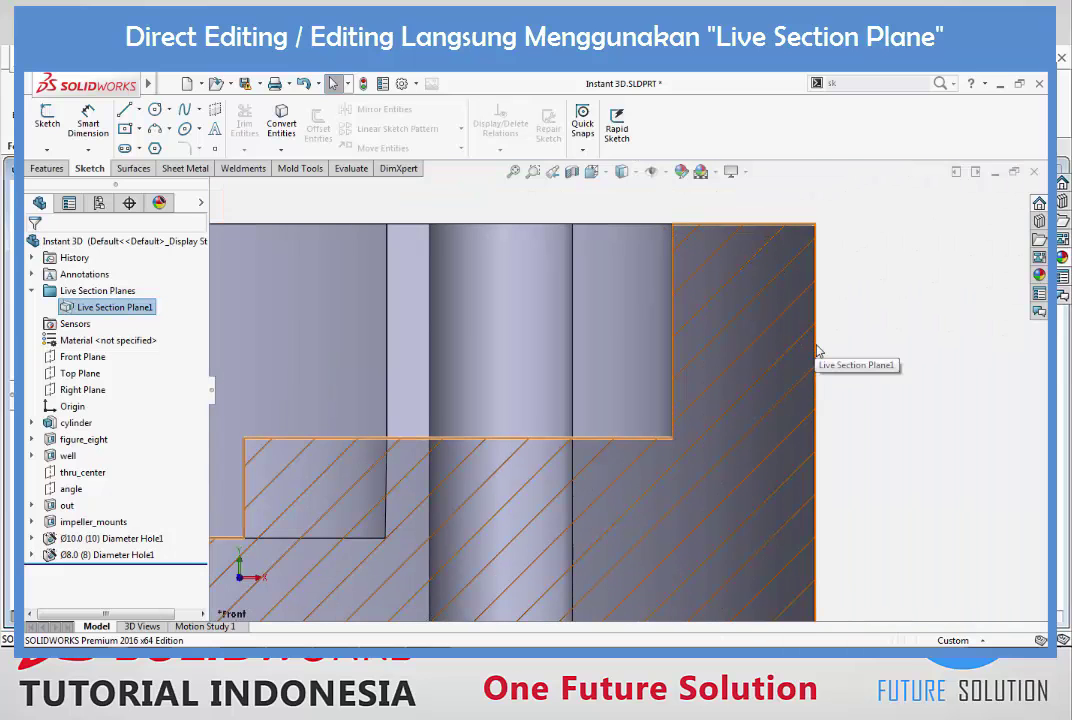
{"action": "scroll", "coordinate": [815, 352], "scroll_direction": "down", "scroll_amount": 2}
{"action": "scroll", "coordinate": [752, 342], "scroll_direction": "down", "scroll_amount": 2}
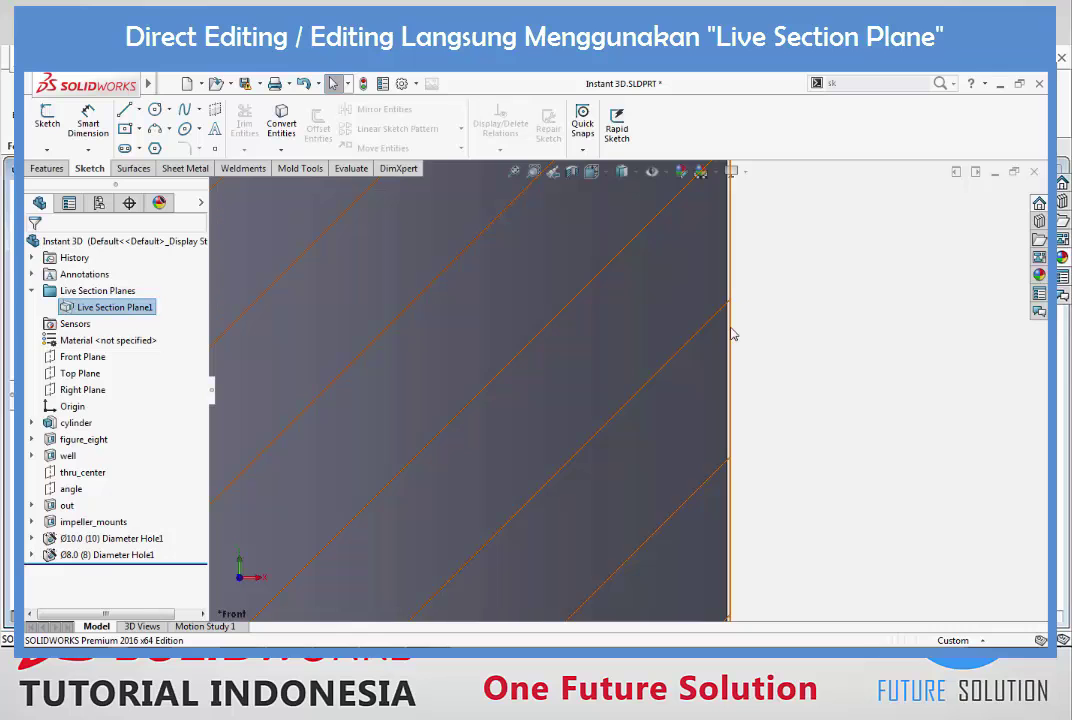
Step: Select a cross-section edge and drag a horizontal face of the cut to a new position
{"action": "left_click", "coordinate": [732, 335]}
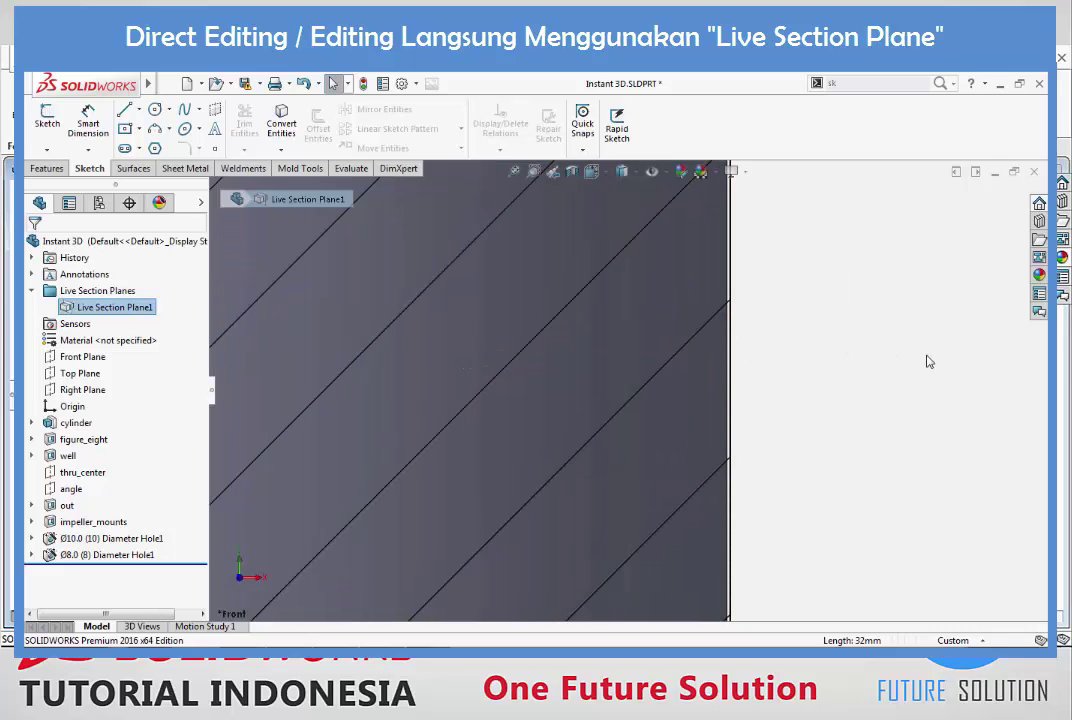
{"action": "scroll", "coordinate": [742, 407], "scroll_direction": "up", "scroll_amount": 3}
{"action": "scroll", "coordinate": [589, 462], "scroll_direction": "up", "scroll_amount": 2}
{"action": "scroll", "coordinate": [503, 462], "scroll_direction": "up", "scroll_amount": 2}
{"action": "scroll", "coordinate": [495, 437], "scroll_direction": "down", "scroll_amount": 2}
{"action": "scroll", "coordinate": [495, 437], "scroll_direction": "down", "scroll_amount": 2}
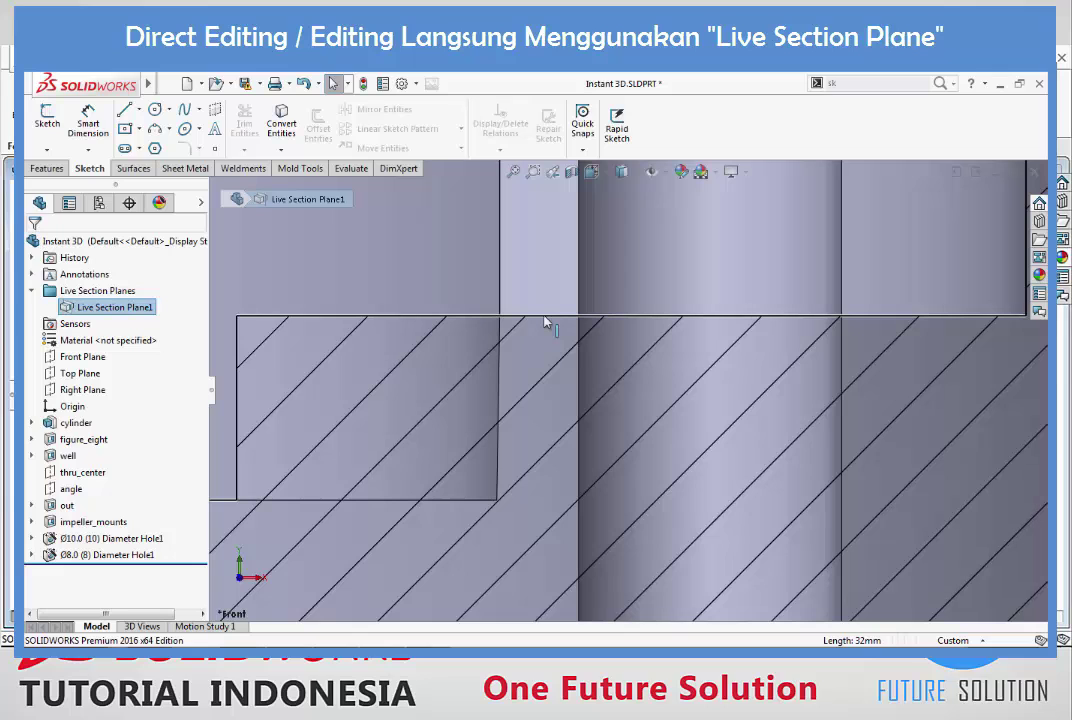
{"action": "mouse_move", "coordinate": [545, 317]}
{"action": "left_mouse_down"}
{"action": "mouse_move", "coordinate": [569, 335]}
{"action": "mouse_move", "coordinate": [563, 428]}
{"action": "mouse_move", "coordinate": [574, 426]}
{"action": "left_mouse_up"}
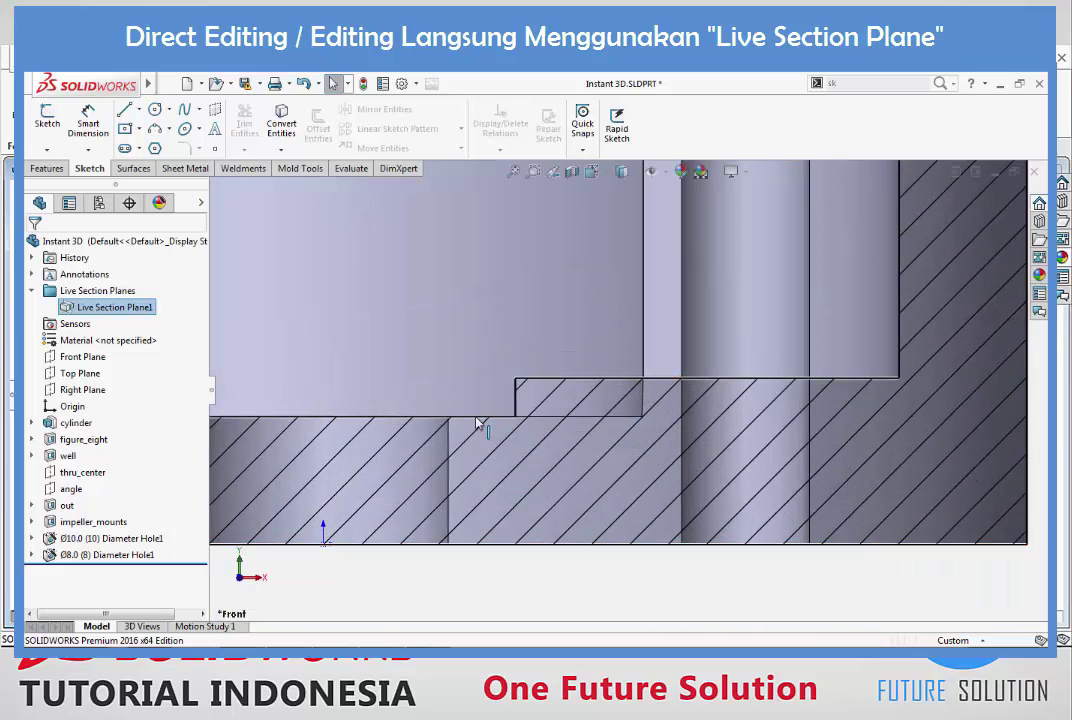
Step: Lower another inner face to the 24 mark and zoom to fit the whole section
{"action": "mouse_move", "coordinate": [478, 423]}
{"action": "left_mouse_down"}
{"action": "mouse_move", "coordinate": [499, 446]}
{"action": "mouse_move", "coordinate": [500, 432]}
{"action": "left_mouse_up"}
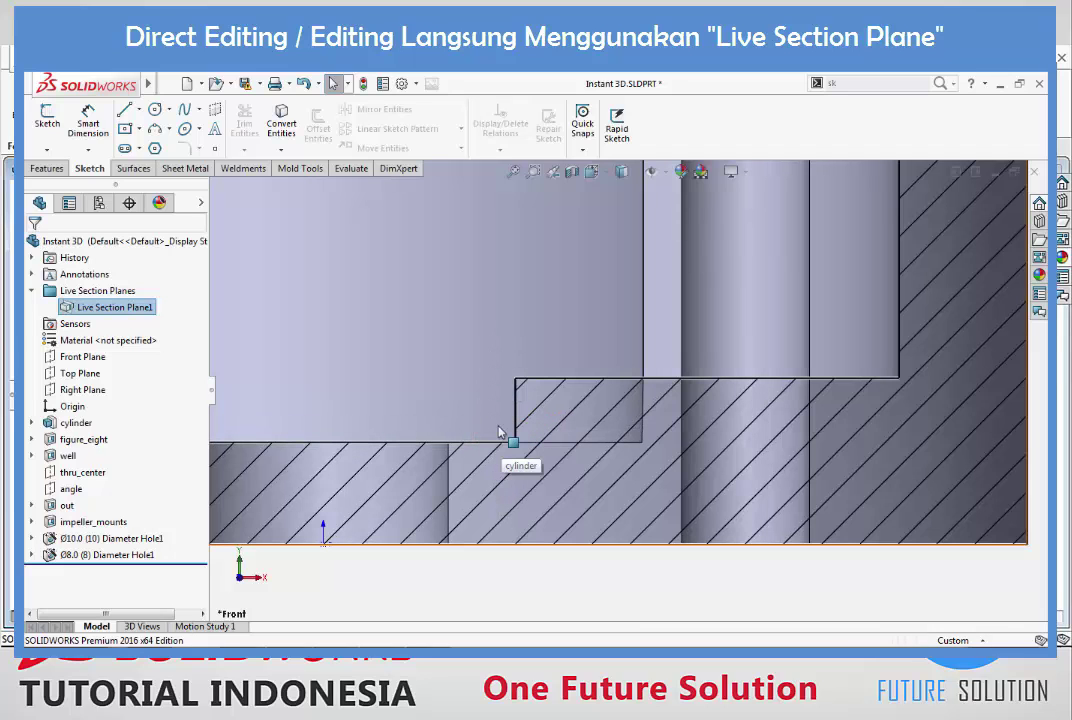
{"action": "key", "text": "z"}
{"action": "key", "text": "z"}
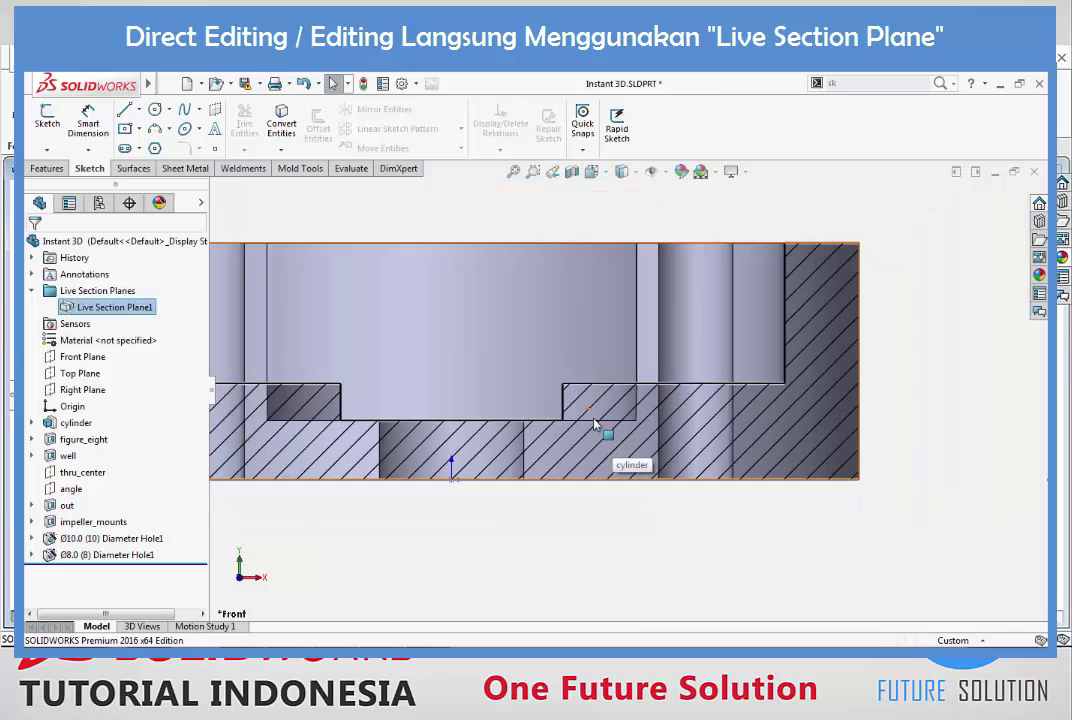
{"action": "key", "text": "z"}
{"action": "scroll", "coordinate": [690, 390], "scroll_direction": "up", "scroll_amount": 3}
{"action": "scroll", "coordinate": [720, 410], "scroll_direction": "down", "scroll_amount": 1}
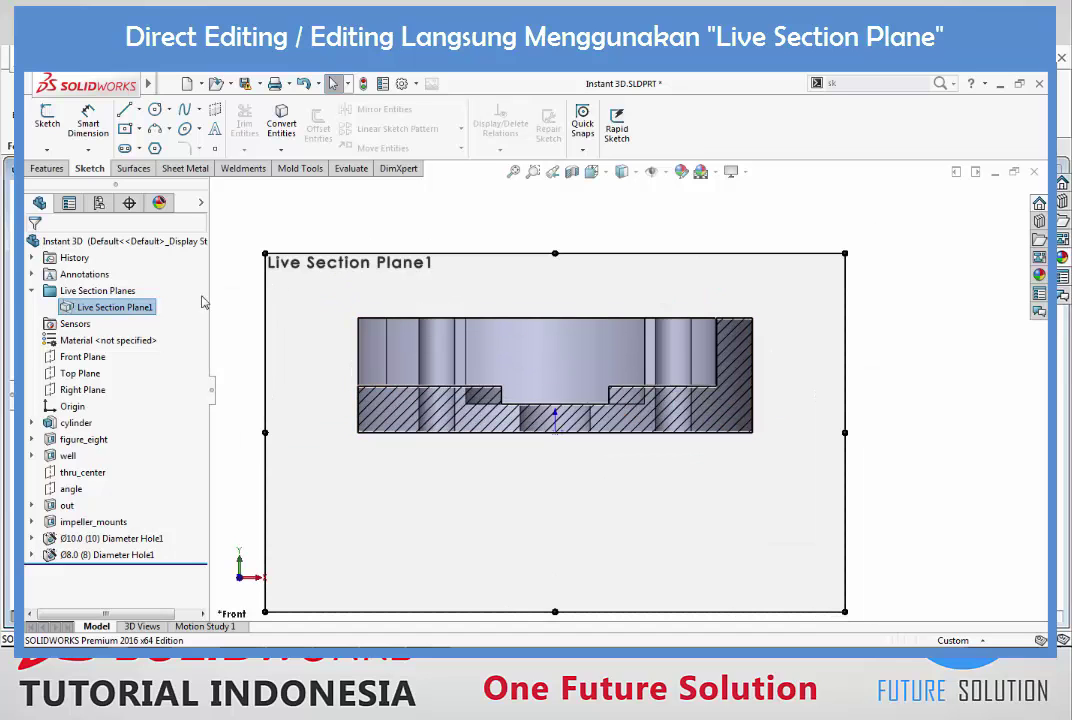
Step: Hide Live Section Plane1 and switch to the isometric view
{"action": "right_click", "coordinate": [120, 311]}
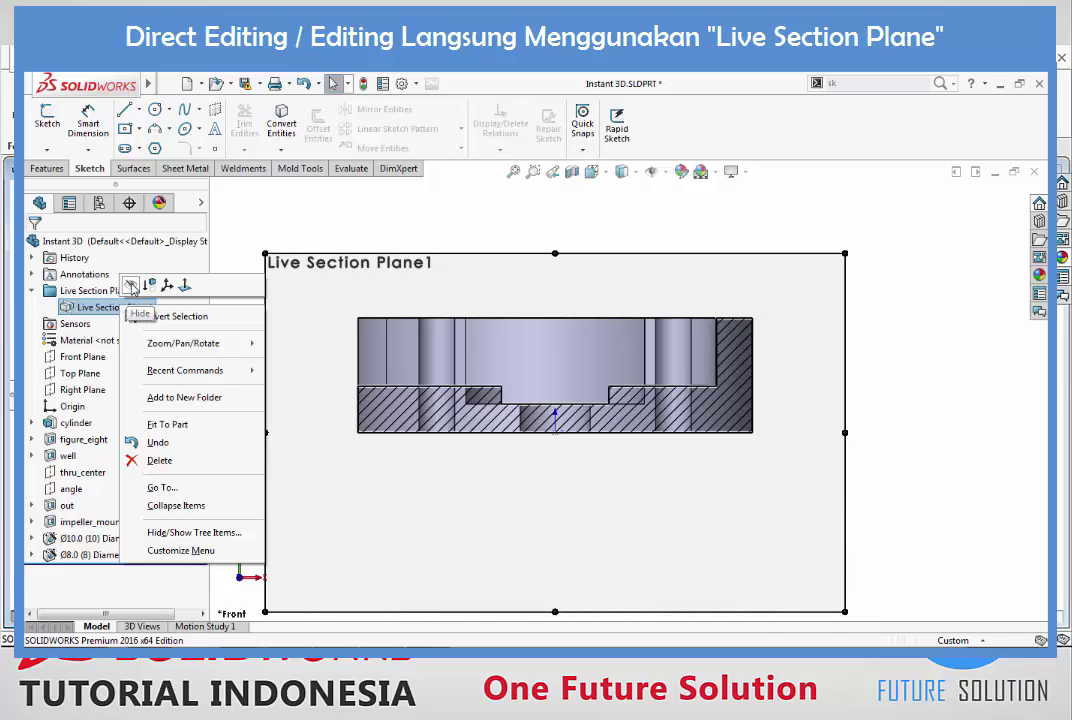
{"action": "left_click", "coordinate": [130, 287]}
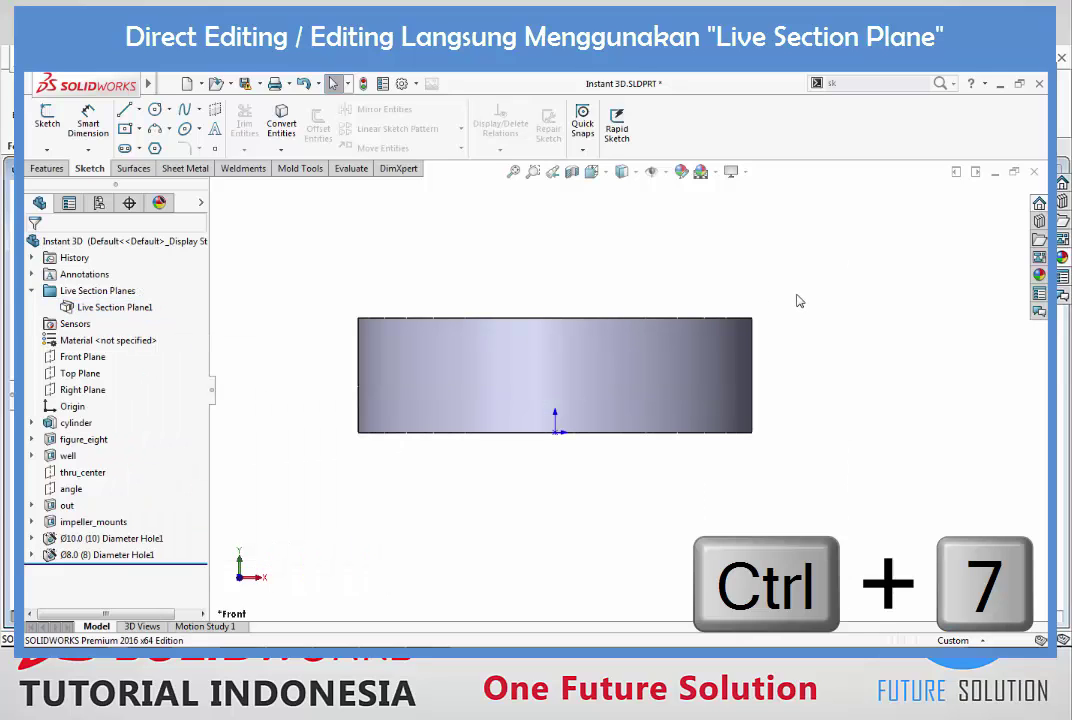
{"action": "key", "text": "ctrl+7"}
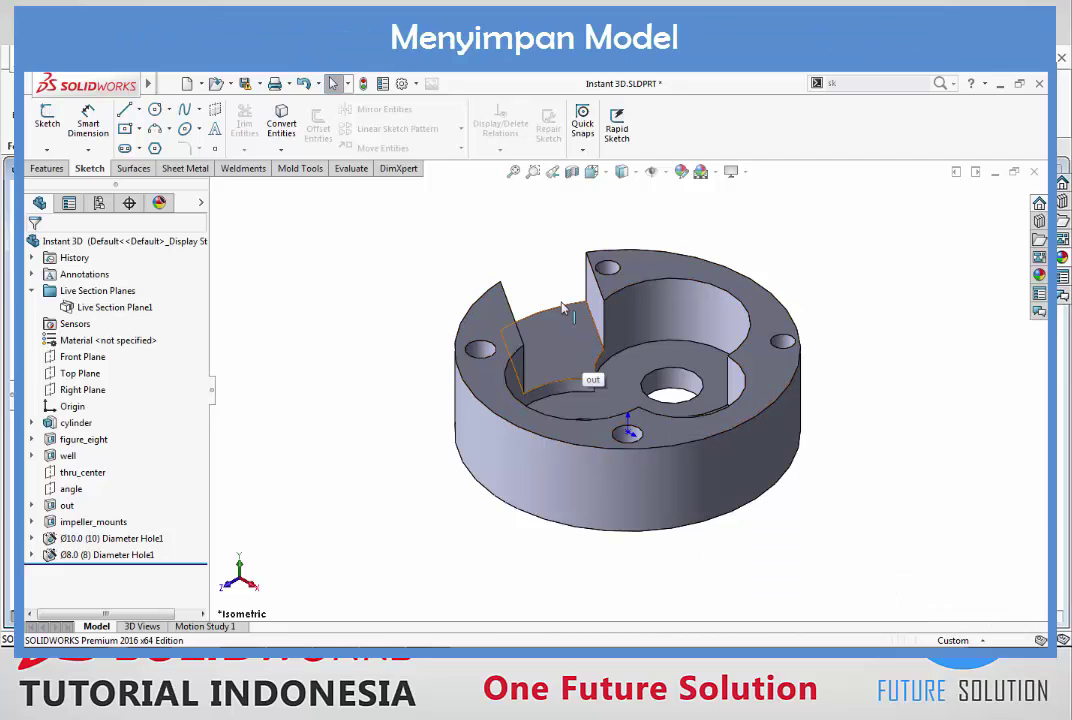
Step: Save the reshaped part with Ctrl+S
{"action": "key", "text": "ctrl+s"}
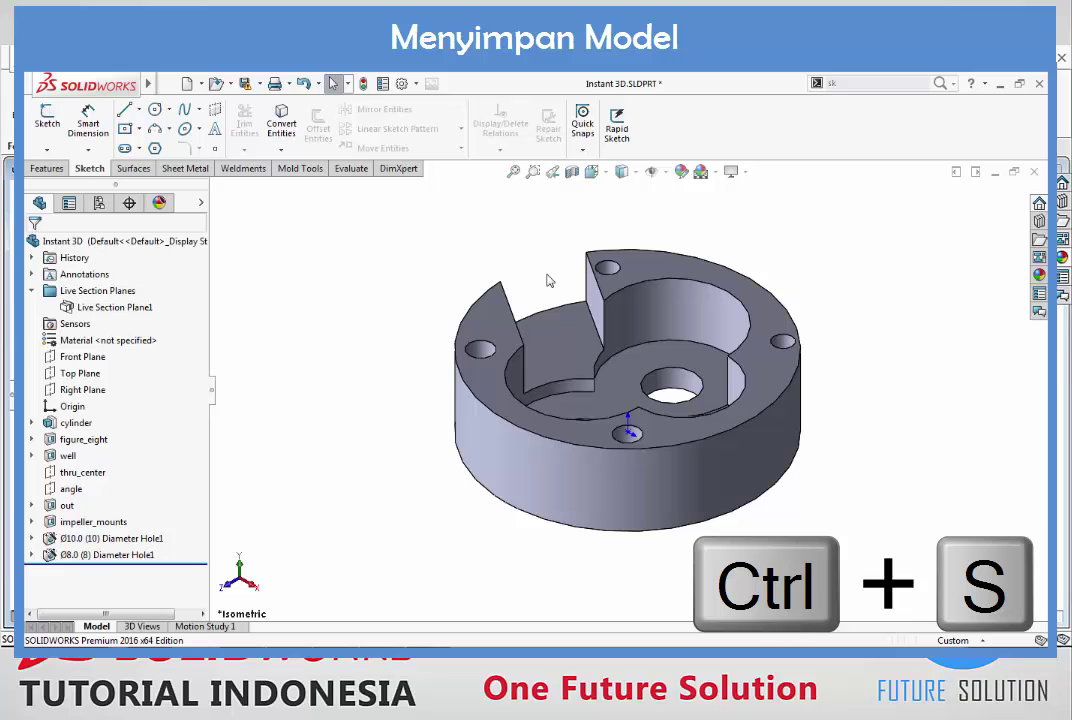